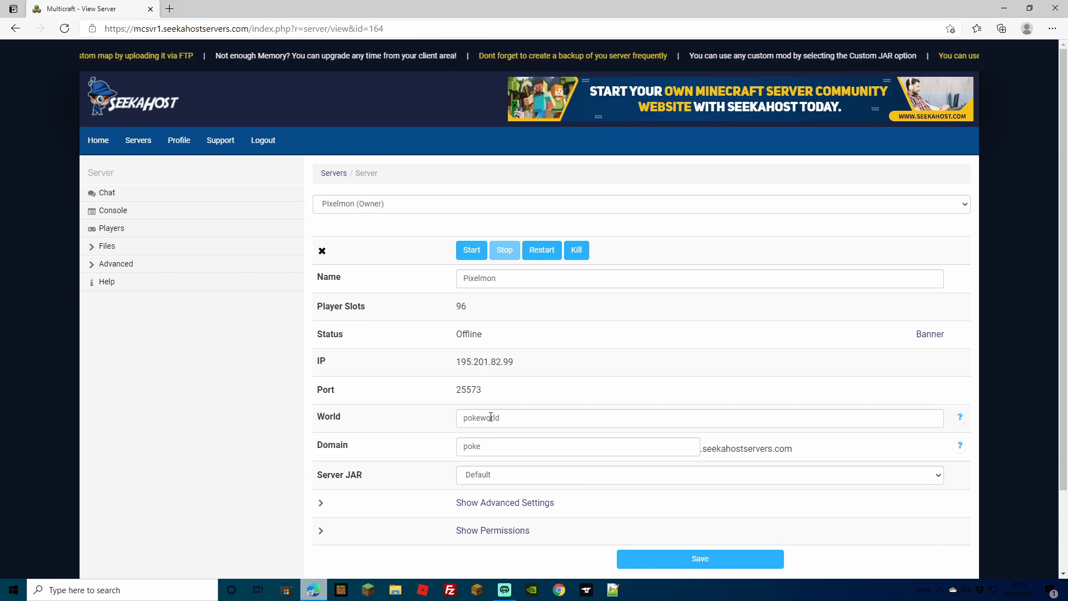
Open the setup page for the Pixelmon server and enable Delete All Server Files.
{"action": "left_click", "coordinate": [108, 246]}
{"action": "left_click", "coordinate": [109, 318]}
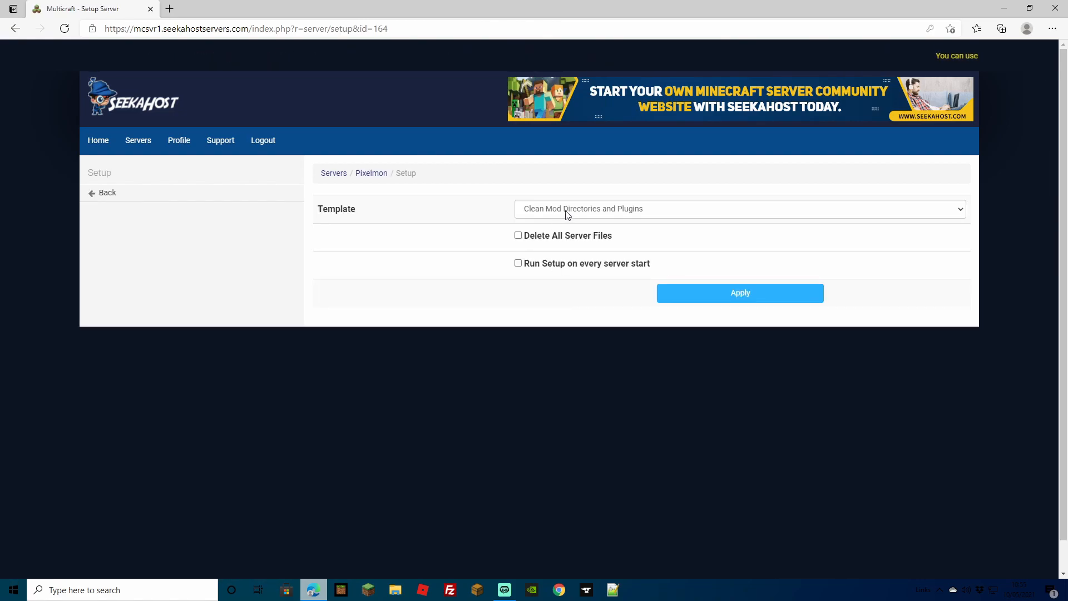
{"action": "left_click", "coordinate": [518, 236]}
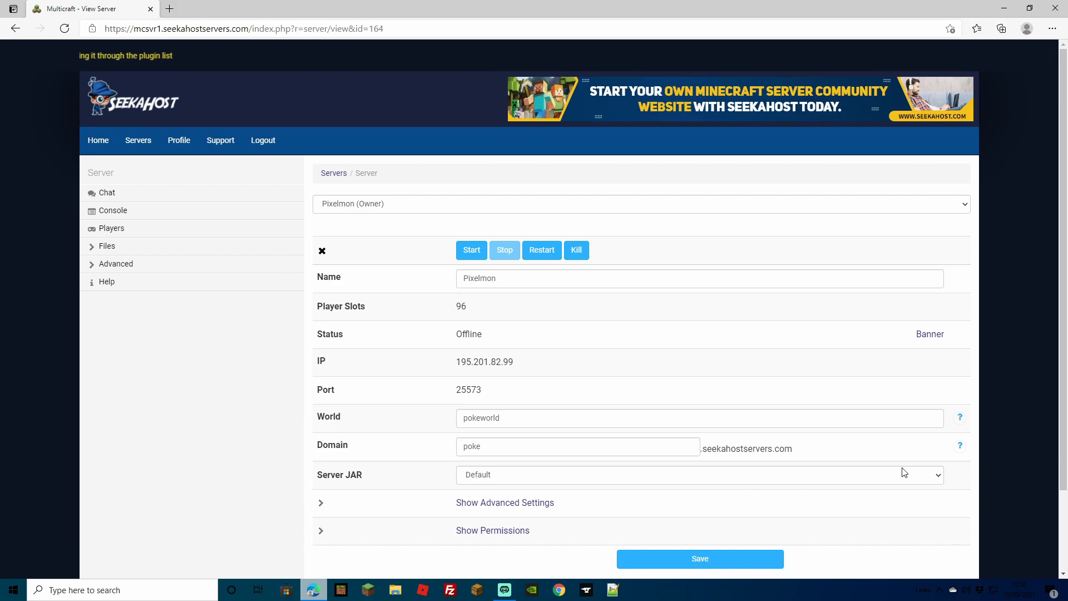
Set the server JAR to Forge 1.12.2, save the settings and start the Pixelmon server.
{"action": "left_click", "coordinate": [935, 477]}
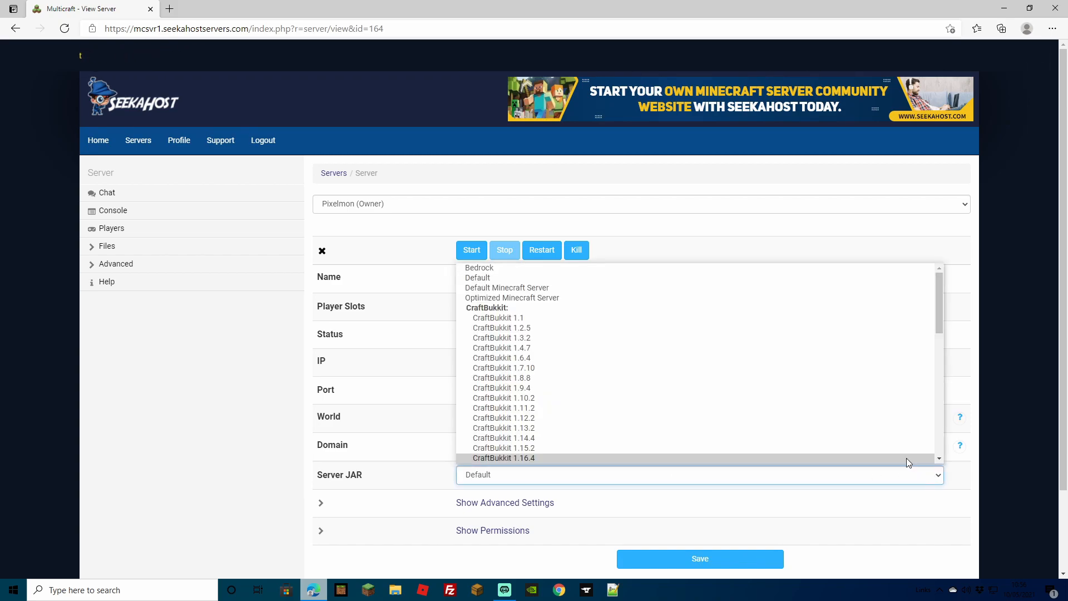
{"action": "scroll", "coordinate": [655, 369], "scroll_direction": "down", "scroll_amount": 3}
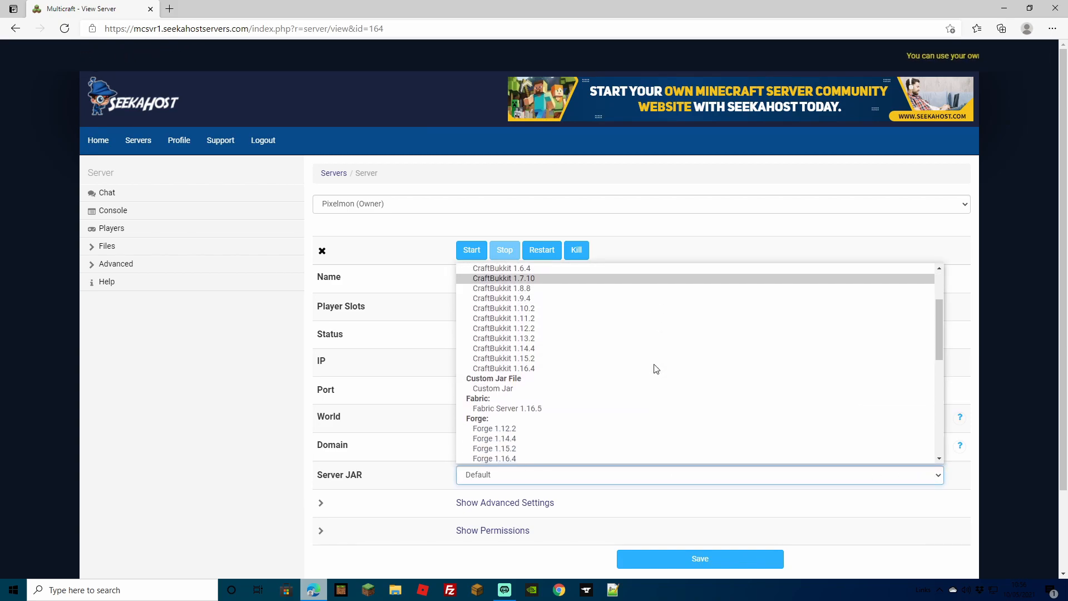
{"action": "scroll", "coordinate": [654, 367], "scroll_direction": "down", "scroll_amount": 2}
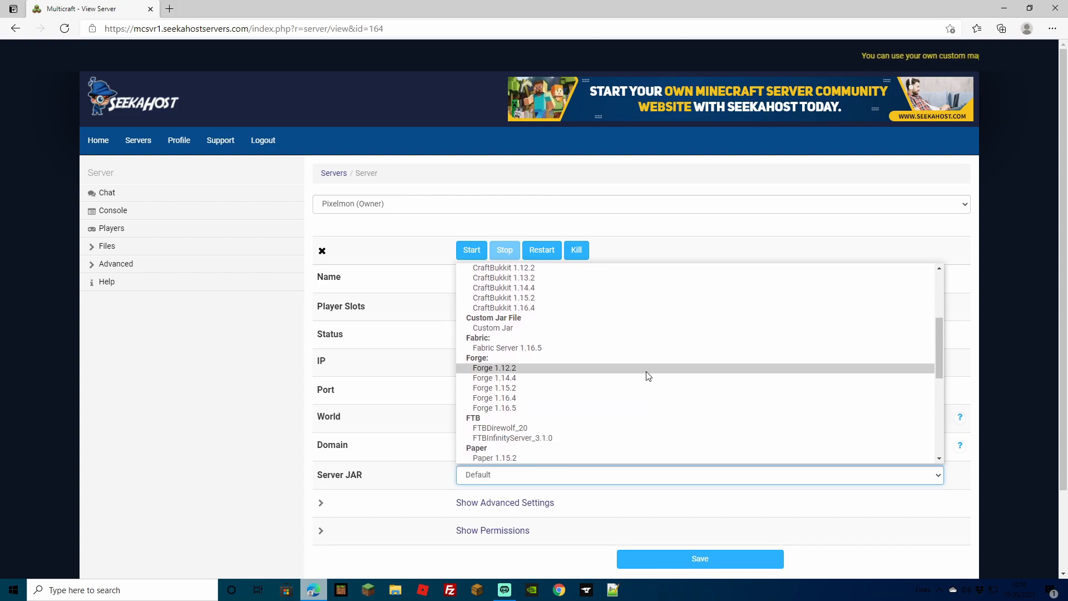
{"action": "left_click", "coordinate": [477, 370]}
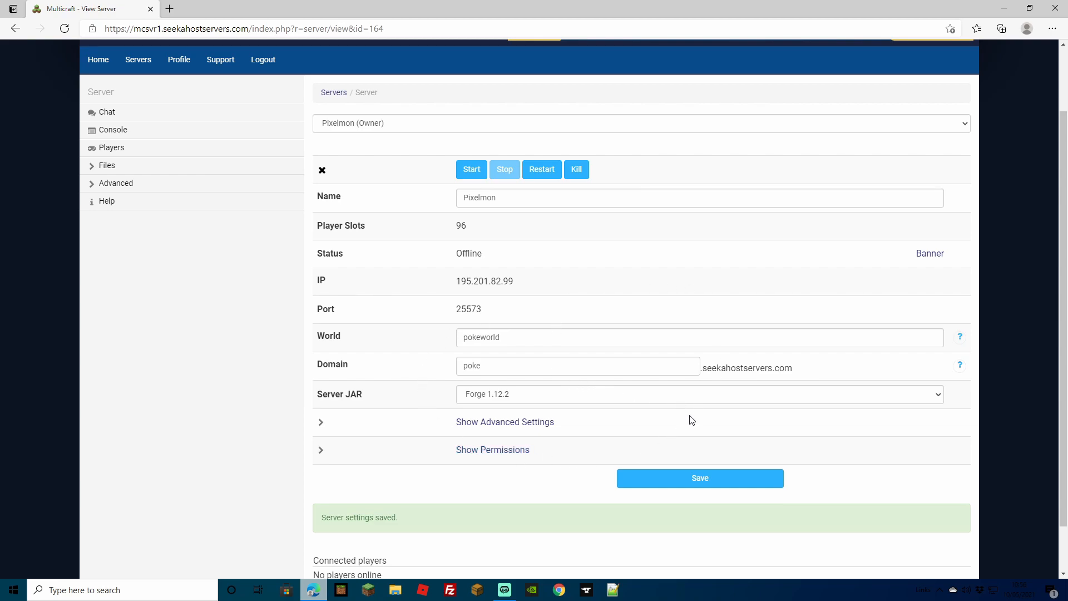
{"action": "left_click", "coordinate": [692, 483]}
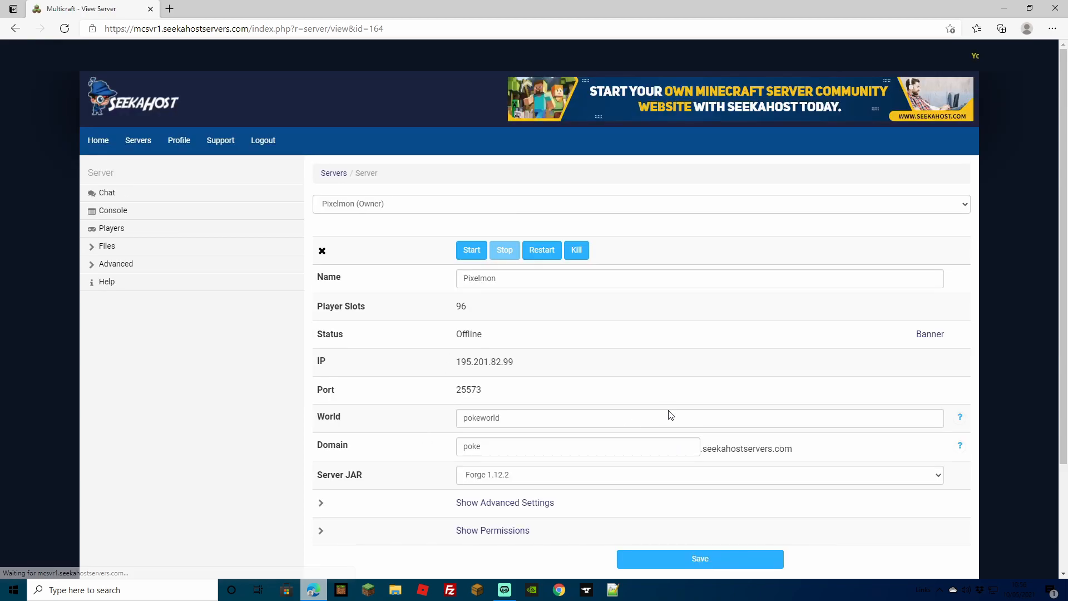
{"action": "left_click", "coordinate": [471, 252]}
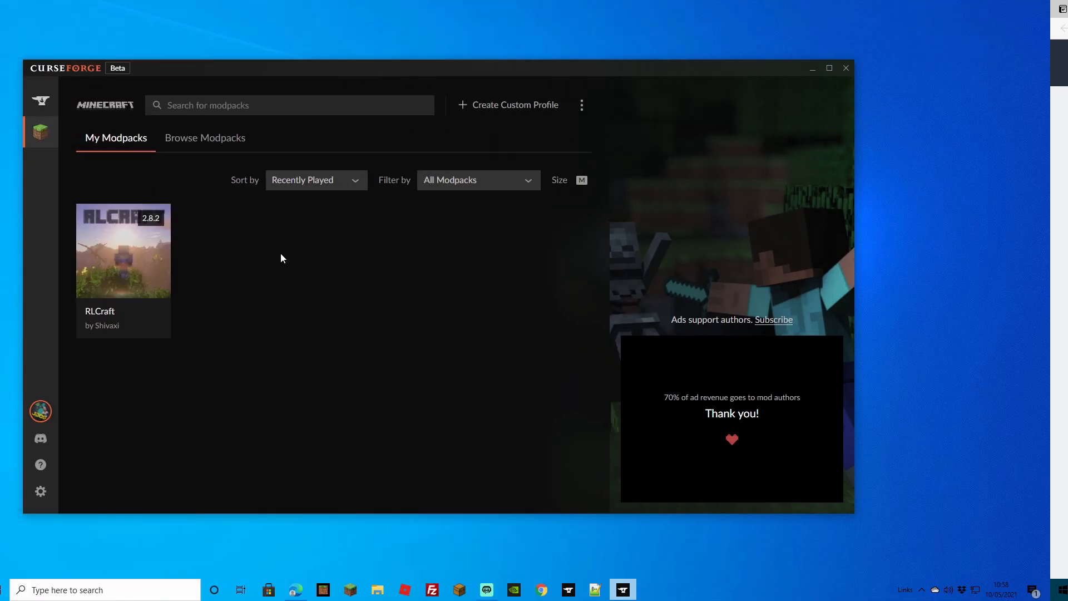
Switch to CurseForge and browse the available Minecraft modpacks.
{"action": "left_click", "coordinate": [207, 139]}
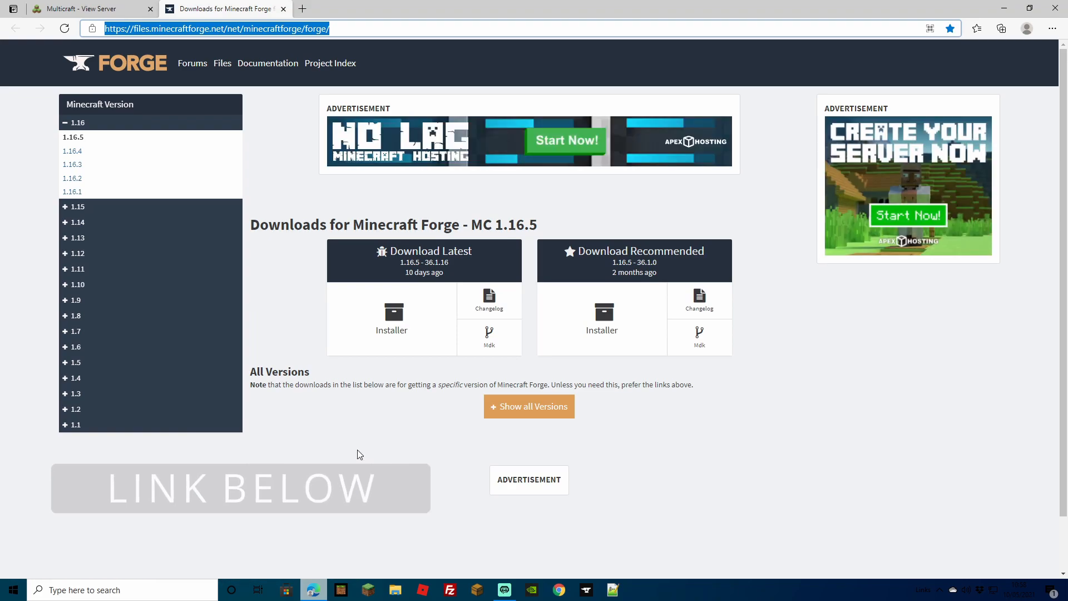
On the Minecraft Forge site in the browser, open the downloads for Minecraft version 1.12.2.
{"action": "left_click", "coordinate": [78, 257]}
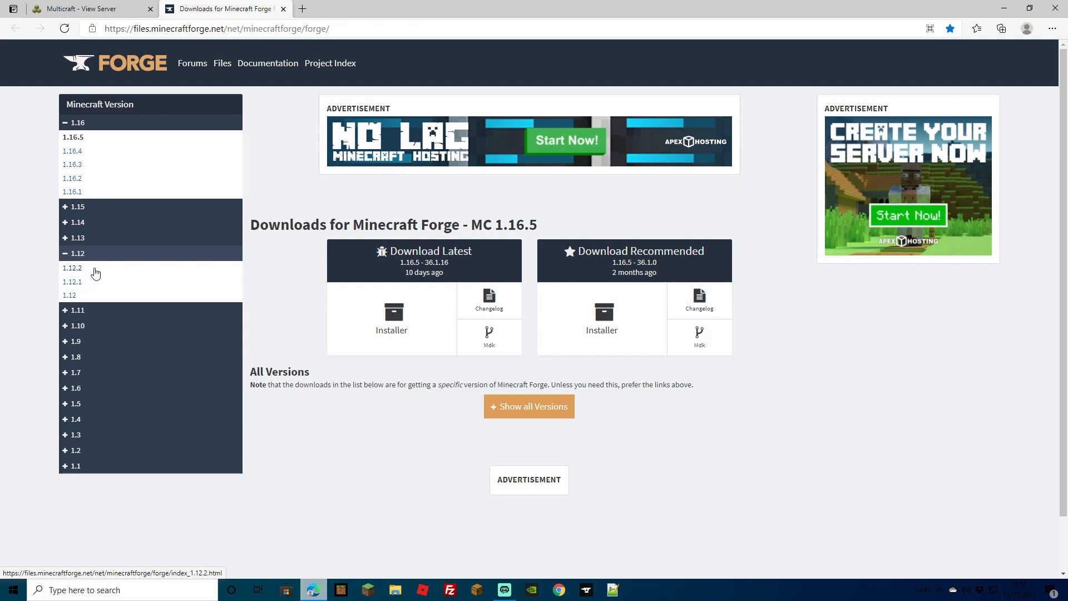
{"action": "left_click", "coordinate": [88, 270]}
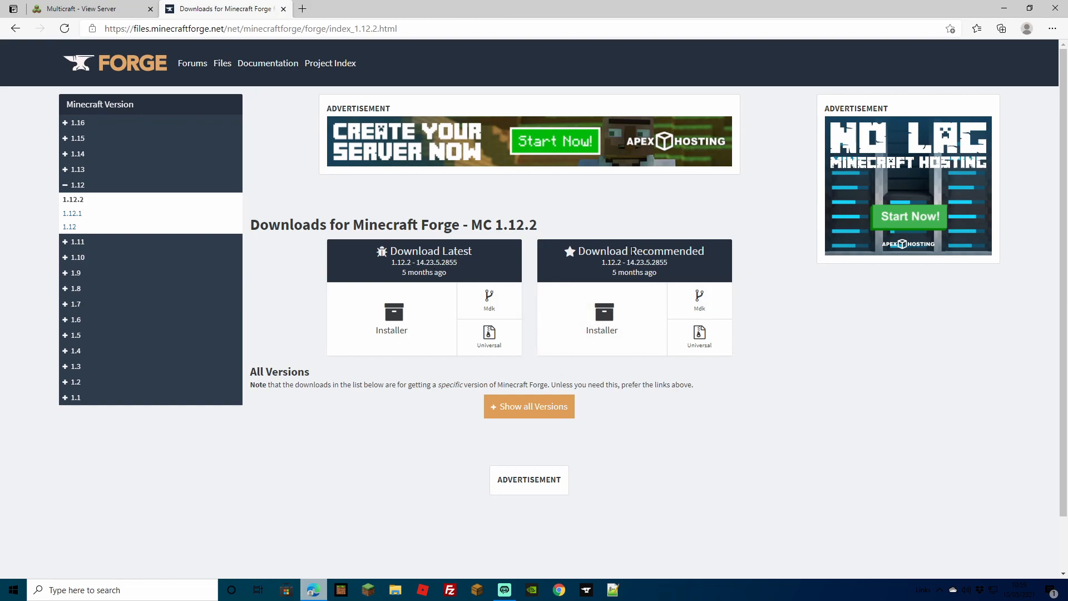
{"action": "left_click_drag", "start_coordinate": [628, 262], "coordinate": [666, 263]}
{"action": "left_click", "coordinate": [655, 237]}
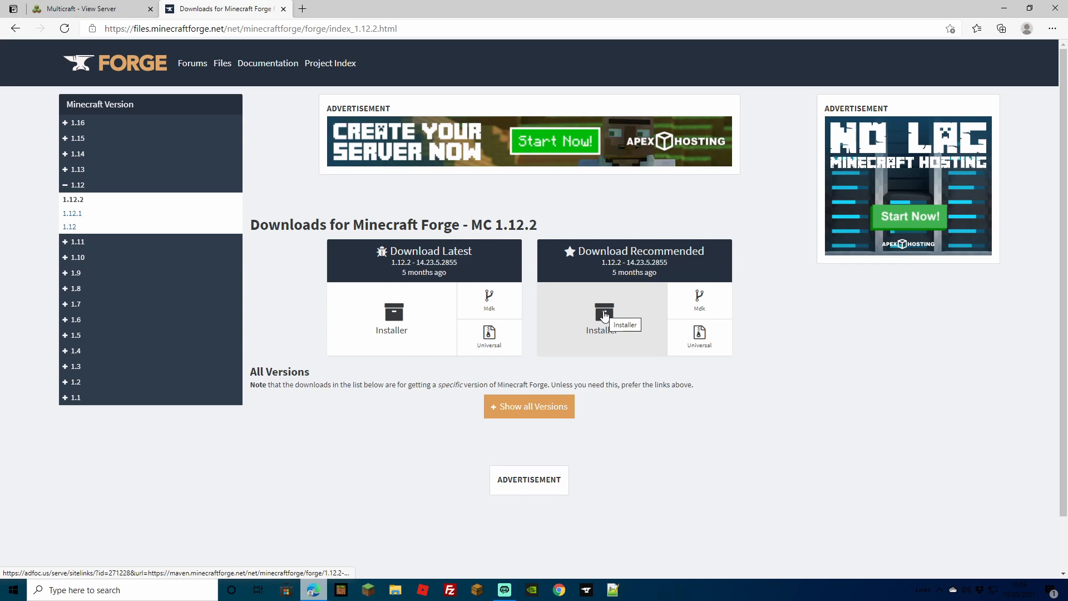
Download the recommended Forge 1.12.2 installer, skipping the advertisement and keeping the blocked jar file.
{"action": "left_click", "coordinate": [606, 315]}
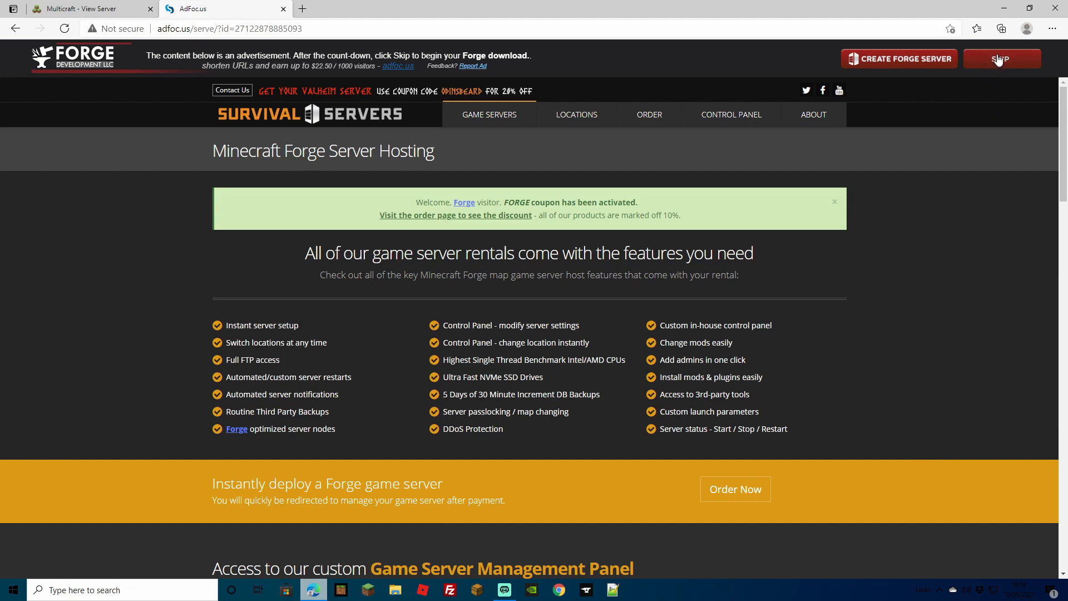
{"action": "left_click", "coordinate": [999, 61]}
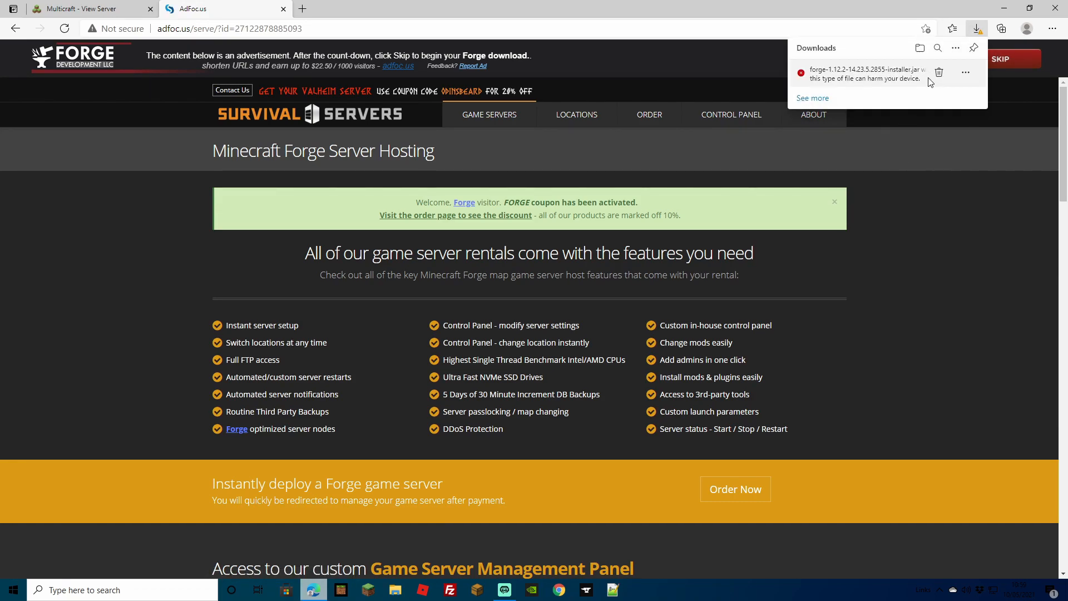
{"action": "left_click", "coordinate": [966, 73]}
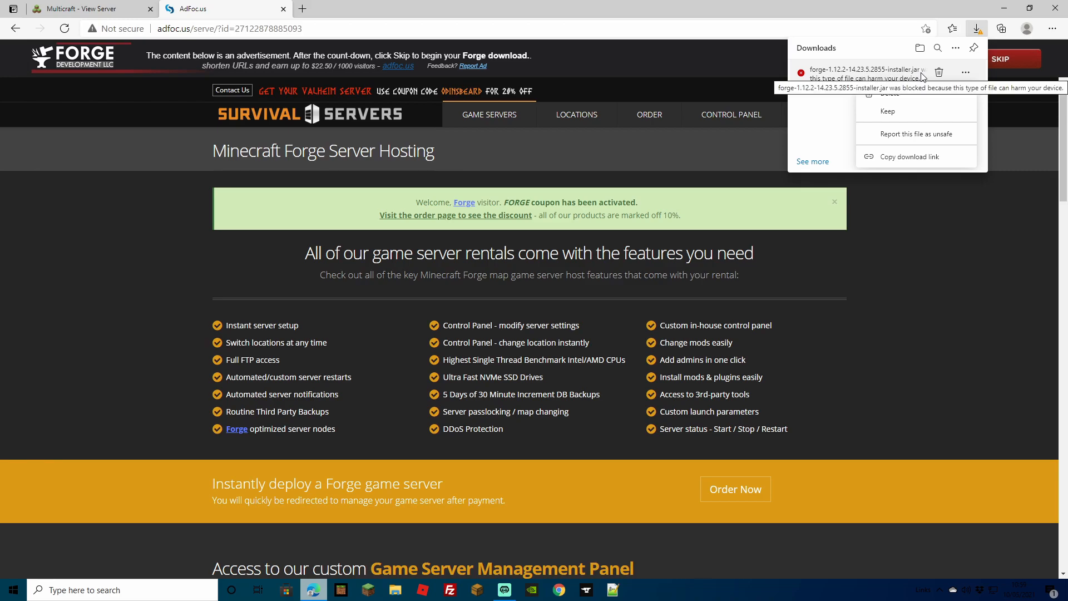
{"action": "left_click", "coordinate": [888, 111]}
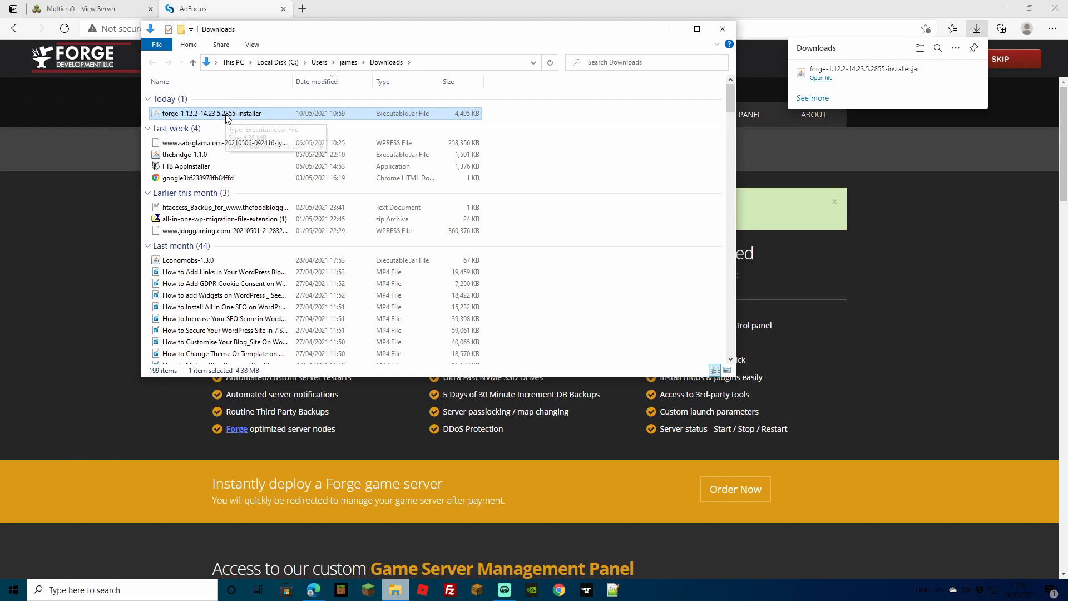
Move the forge-1.12.2-14.23.5.2855-installer file from Downloads into Pixelmon Folder on the Desktop, and close the advertisement page.
{"action": "right_click", "coordinate": [227, 117]}
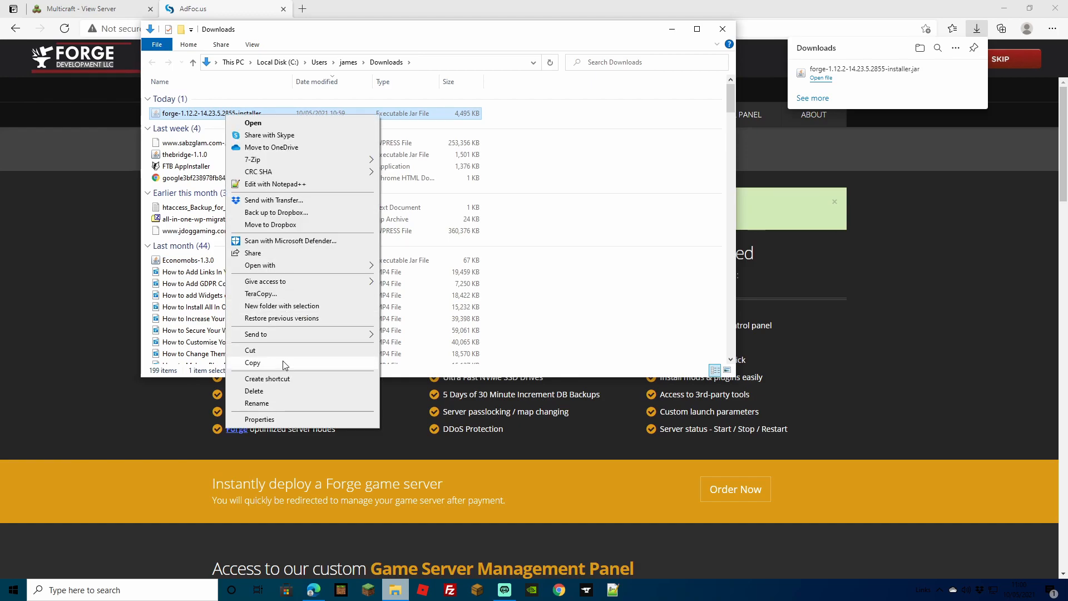
{"action": "left_click", "coordinate": [269, 351]}
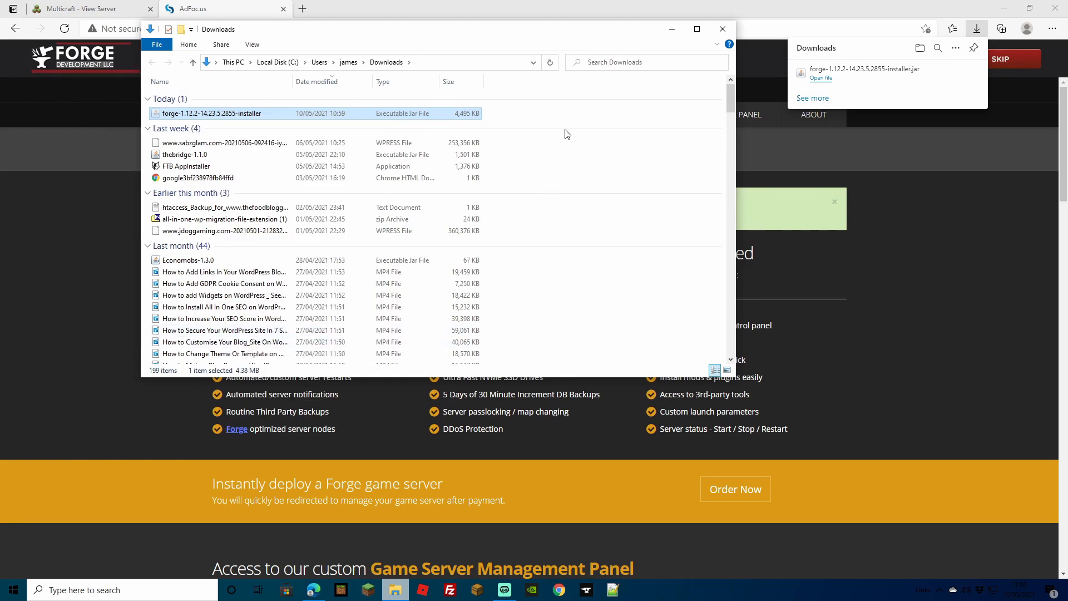
{"action": "left_click", "coordinate": [193, 63]}
{"action": "left_click", "coordinate": [193, 63]}
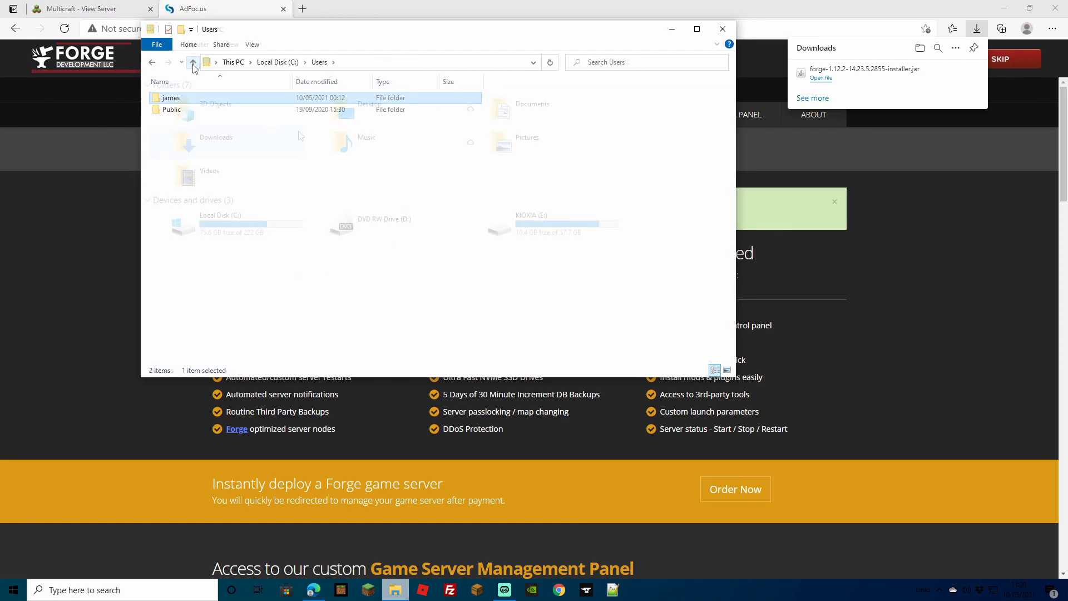
{"action": "left_click", "coordinate": [193, 63]}
{"action": "left_click", "coordinate": [193, 63]}
{"action": "left_click", "coordinate": [382, 105]}
{"action": "double_click", "coordinate": [382, 105]}
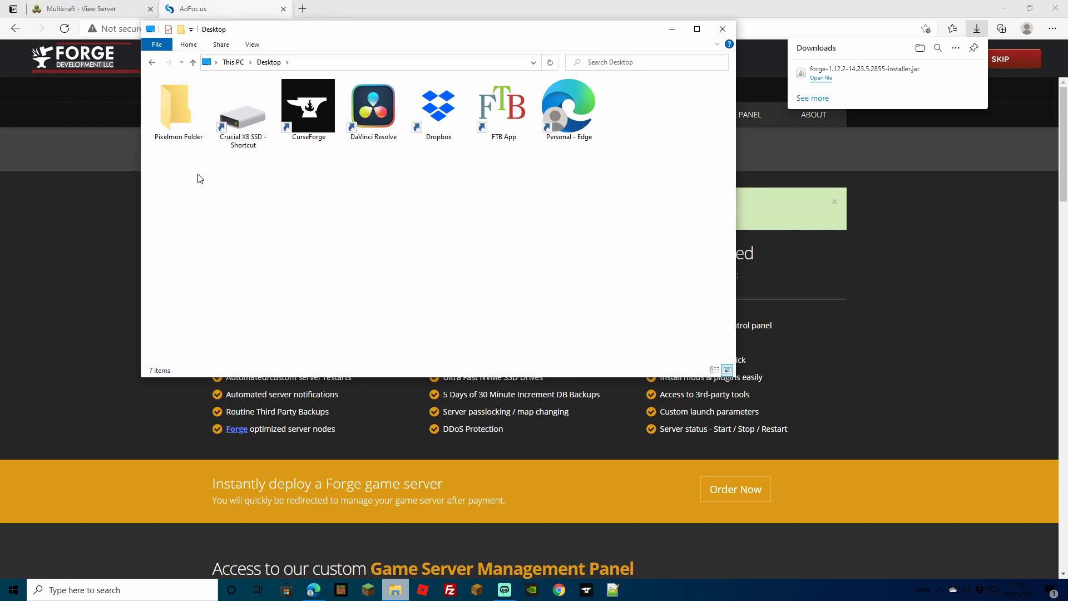
{"action": "double_click", "coordinate": [178, 103]}
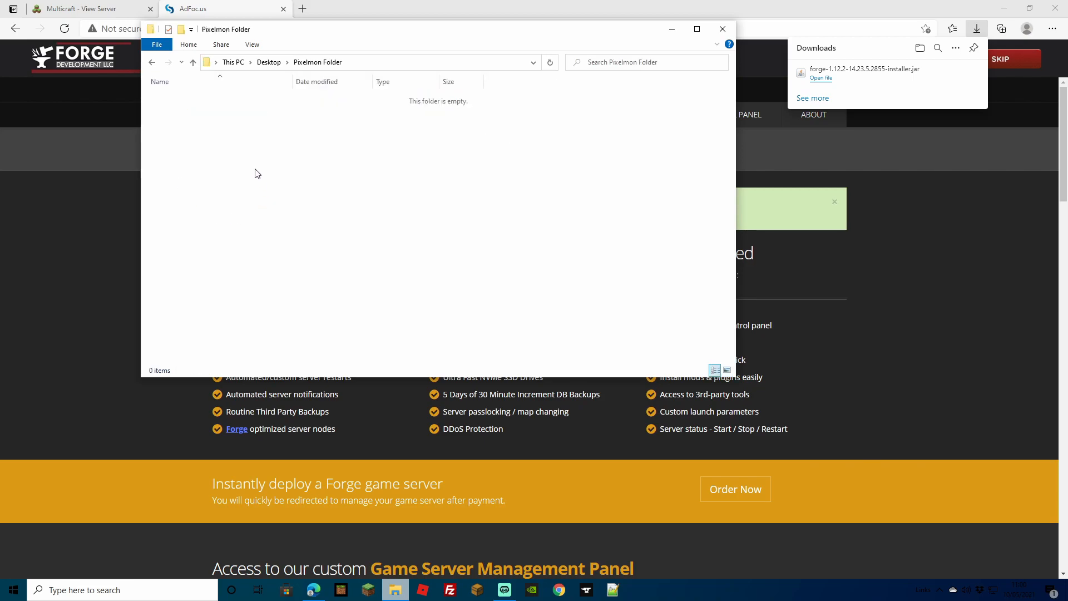
{"action": "right_click", "coordinate": [246, 149]}
{"action": "left_click", "coordinate": [293, 228]}
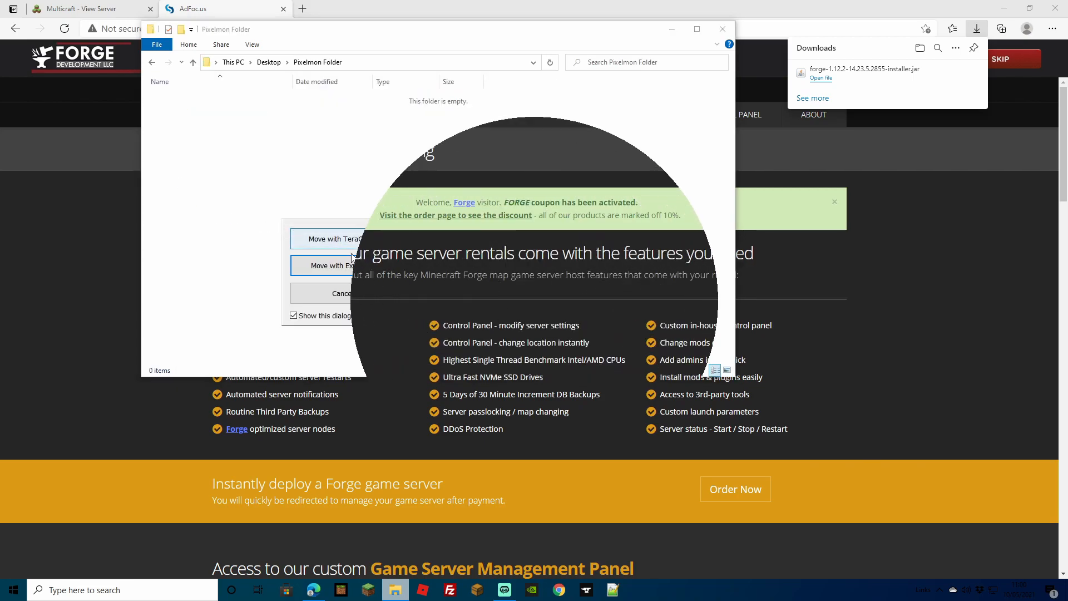
{"action": "left_click", "coordinate": [283, 9]}
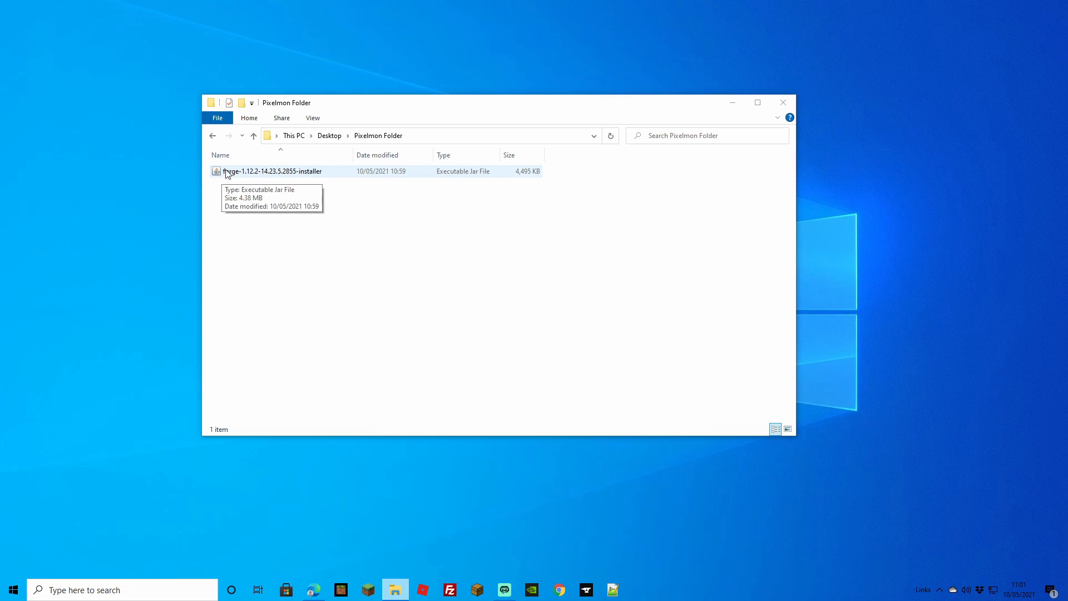
Run the Forge installer with OpenJDK Platform binary, install the client into the .minecraft folder, and close the folder window.
{"action": "left_click", "coordinate": [286, 174]}
{"action": "right_click", "coordinate": [286, 174]}
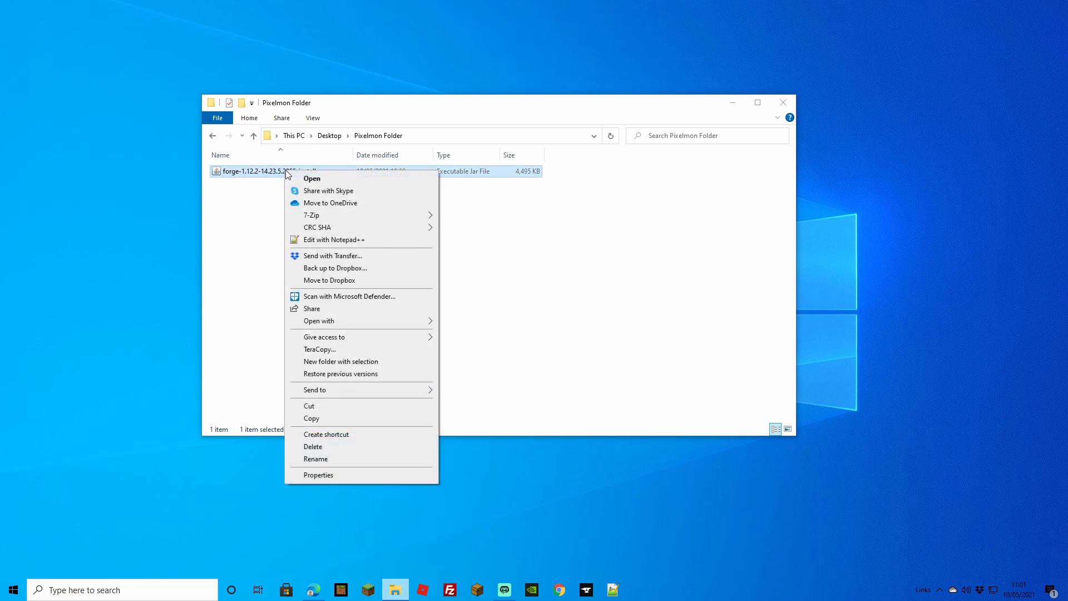
{"action": "mouse_move", "coordinate": [370, 325]}
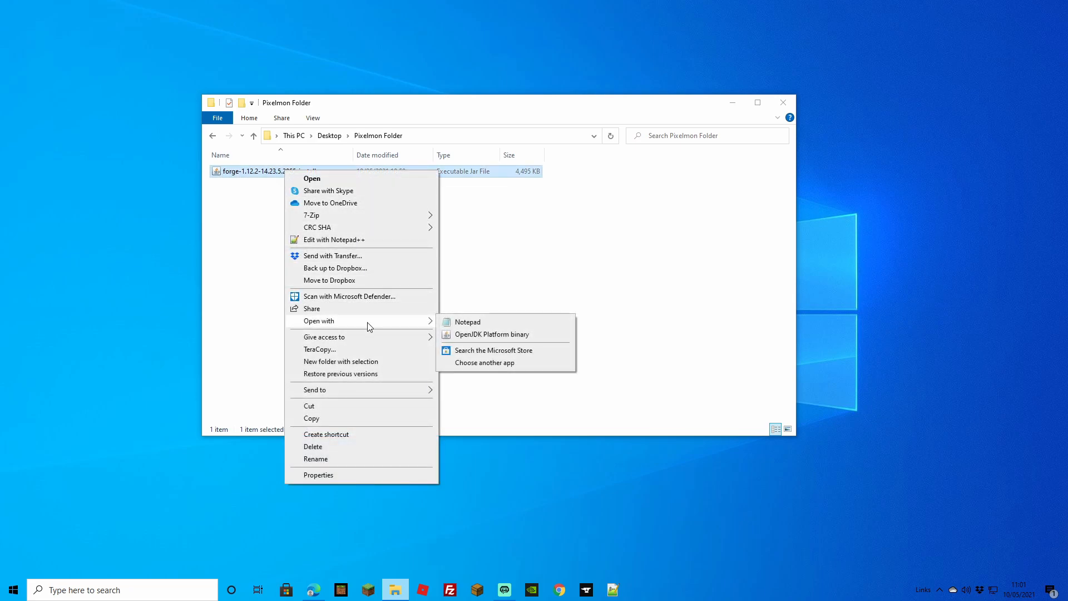
{"action": "left_click", "coordinate": [465, 335]}
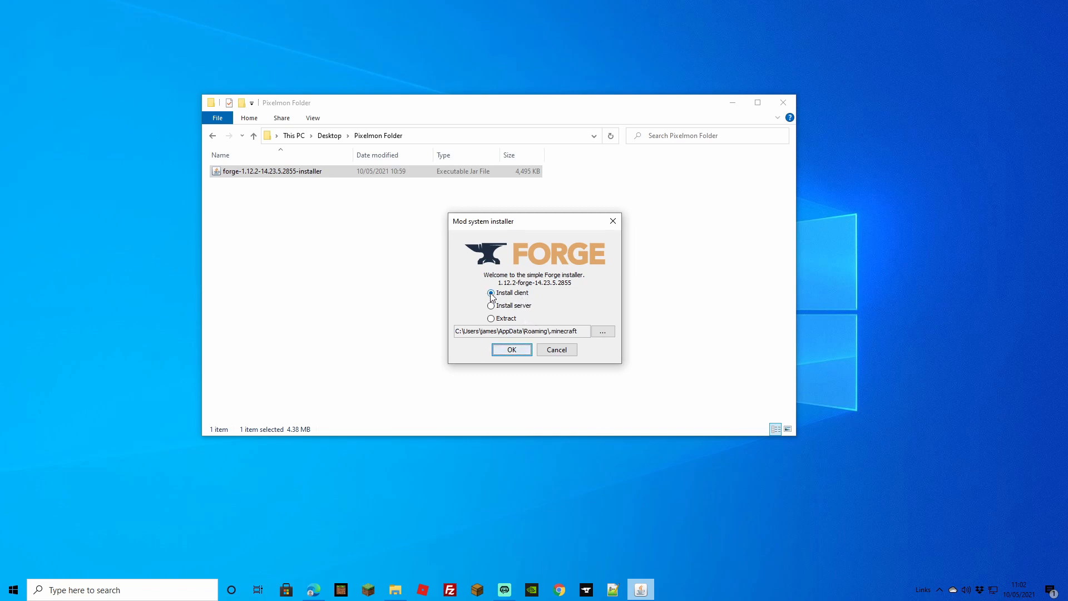
{"action": "left_click", "coordinate": [512, 351]}
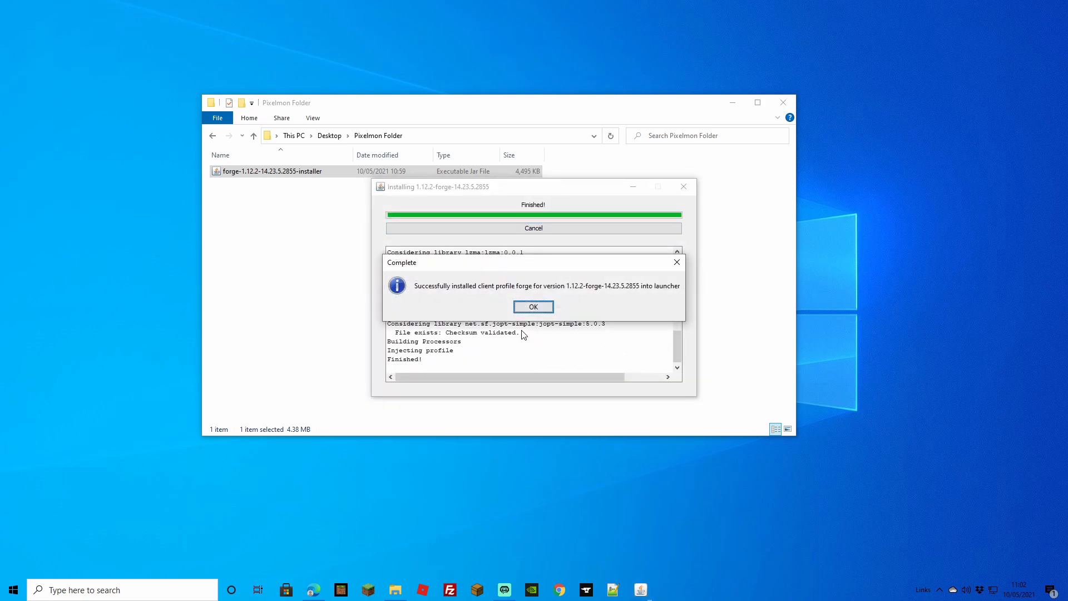
{"action": "left_click", "coordinate": [537, 307]}
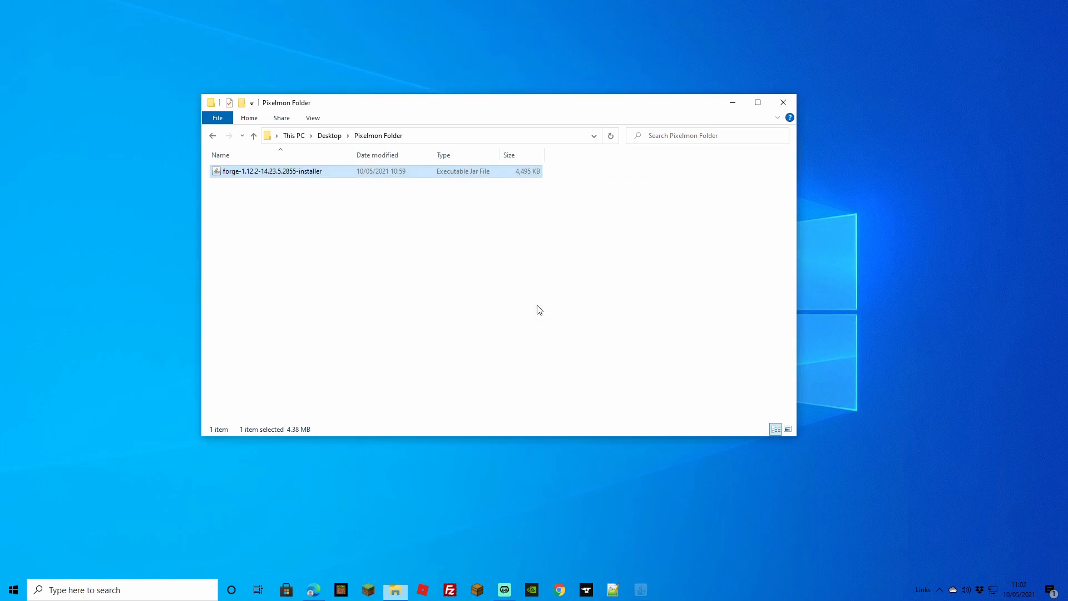
{"action": "key", "text": "alt+F4"}
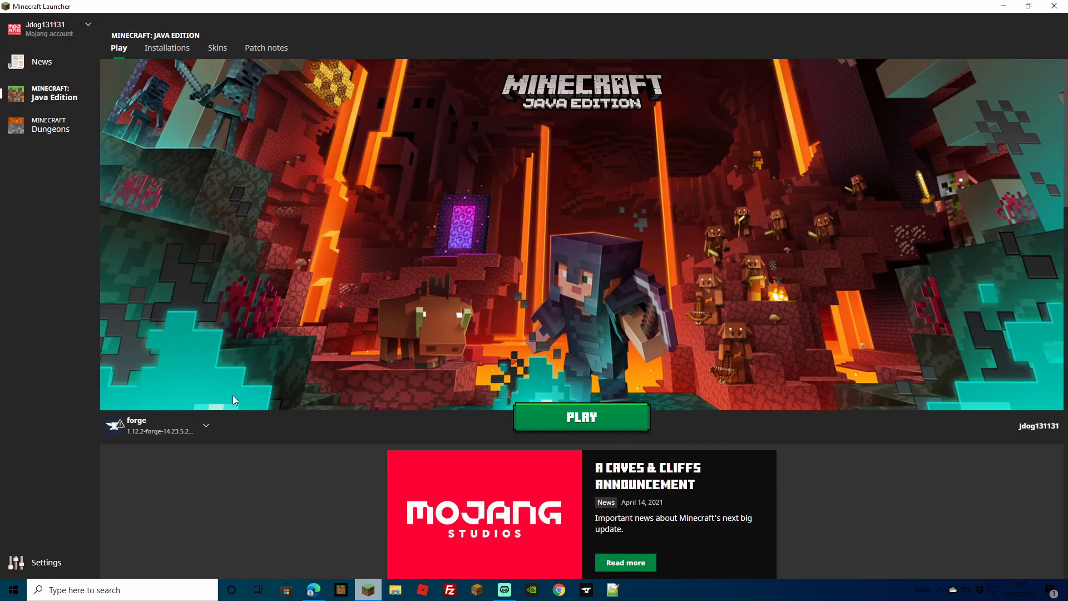
Check the Minecraft Launcher's installations for the Forge 1.12.2 profile and close the launcher.
{"action": "left_click", "coordinate": [204, 429]}
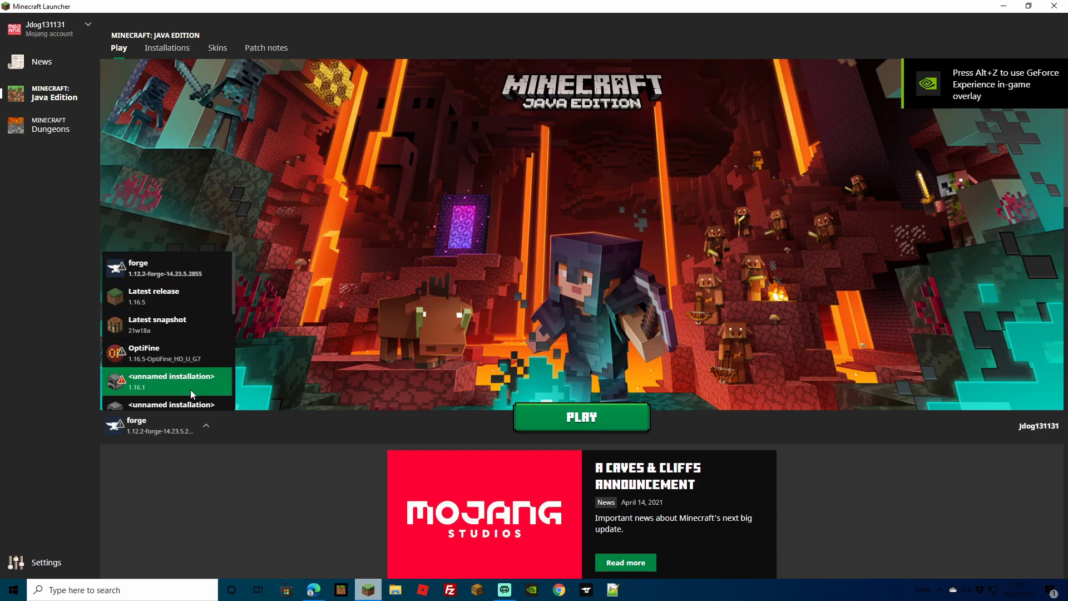
{"action": "left_click", "coordinate": [201, 430]}
{"action": "left_click", "coordinate": [161, 48]}
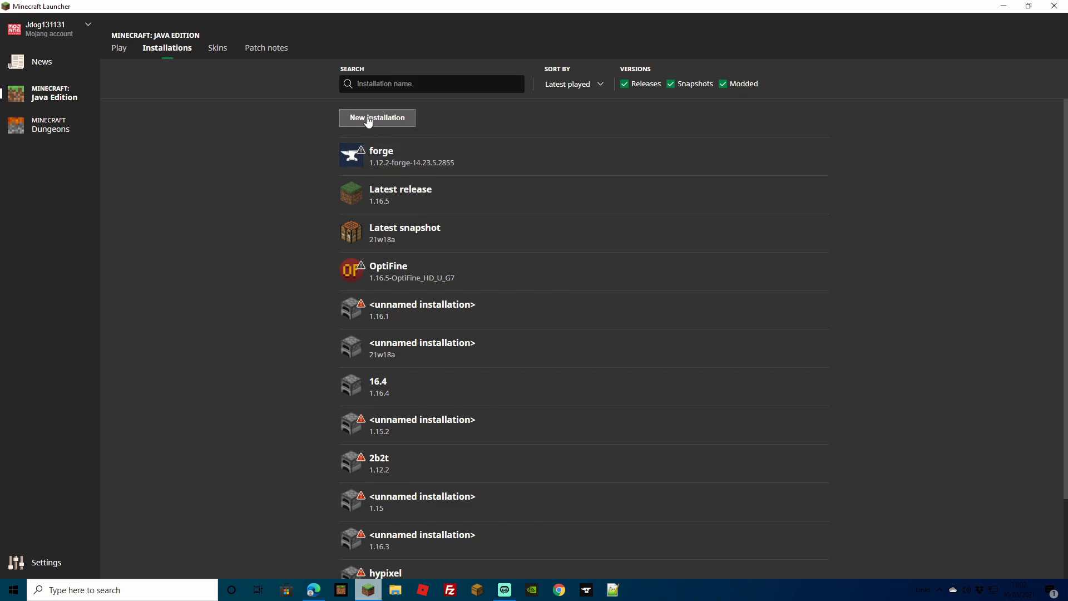
{"action": "mouse_move", "coordinate": [370, 174]}
{"action": "left_click", "coordinate": [1055, 6]}
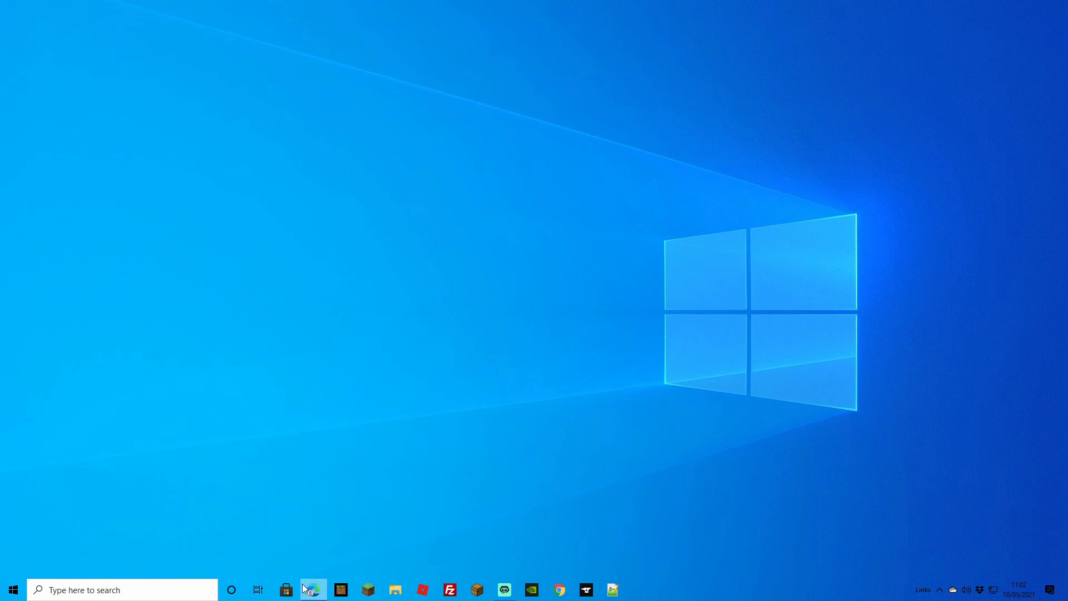
Open the download list on the Pixelmon Generations site in the browser and check the Forge version required by release 8.4.2.
{"action": "left_click", "coordinate": [310, 591]}
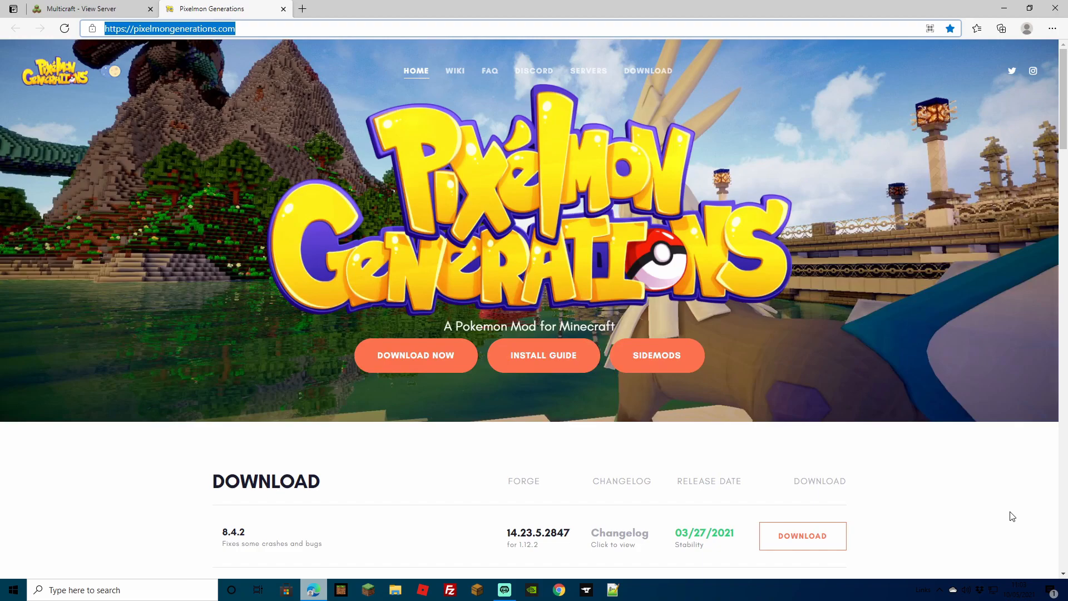
{"action": "left_click", "coordinate": [404, 352]}
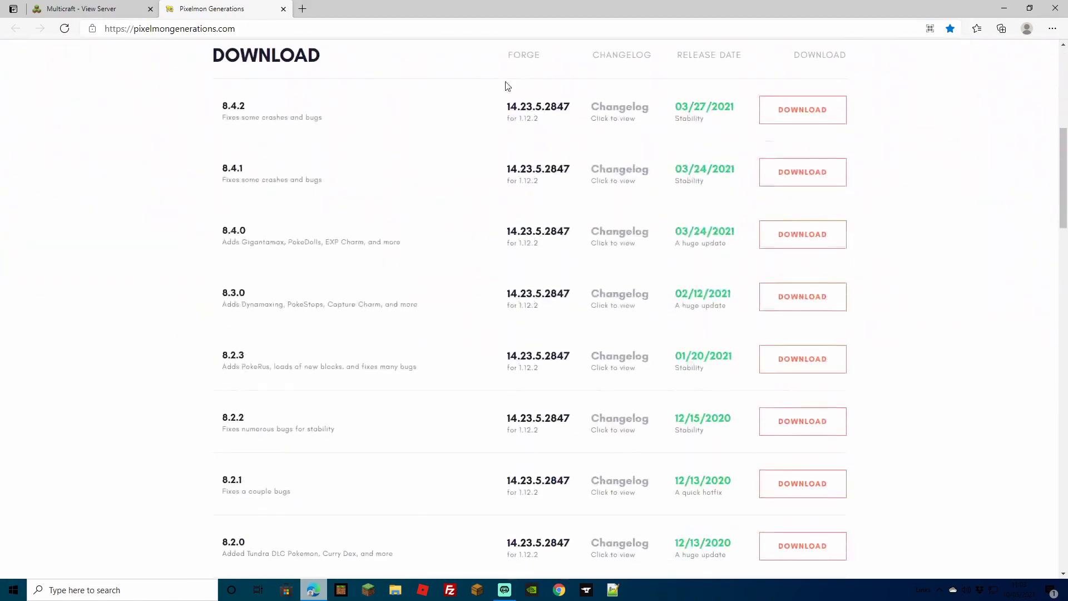
{"action": "scroll", "coordinate": [646, 451], "scroll_direction": "up", "scroll_amount": 3}
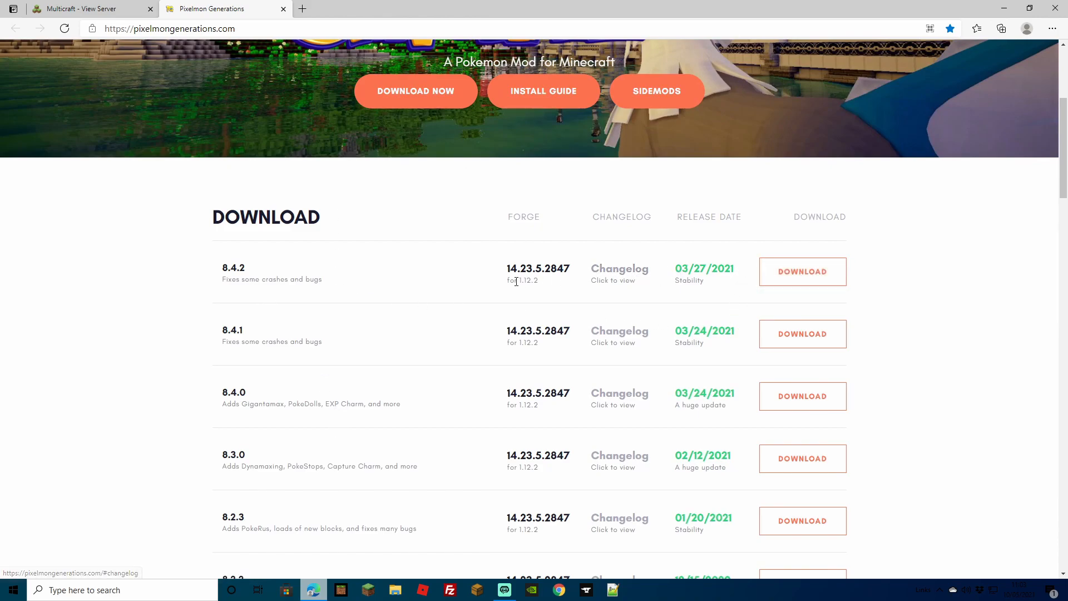
{"action": "left_click_drag", "start_coordinate": [507, 272], "coordinate": [573, 274]}
{"action": "left_click", "coordinate": [792, 241]}
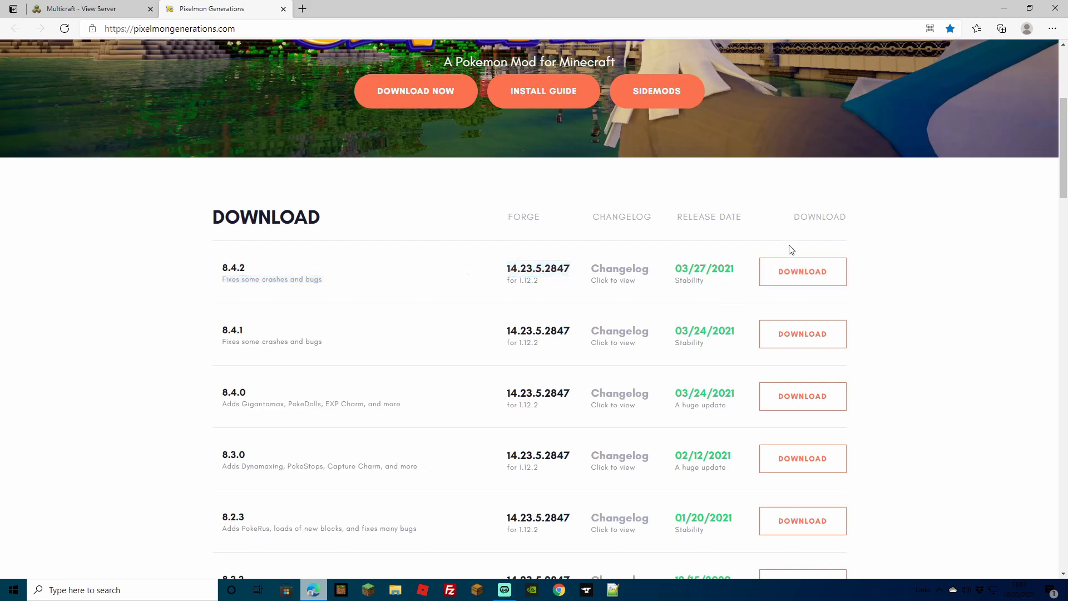
Download PixelmonGenerations-1.12.2-8.4.2.jar from MediaFire, close the advertisement pop-up and check the download's progress.
{"action": "left_click", "coordinate": [792, 282]}
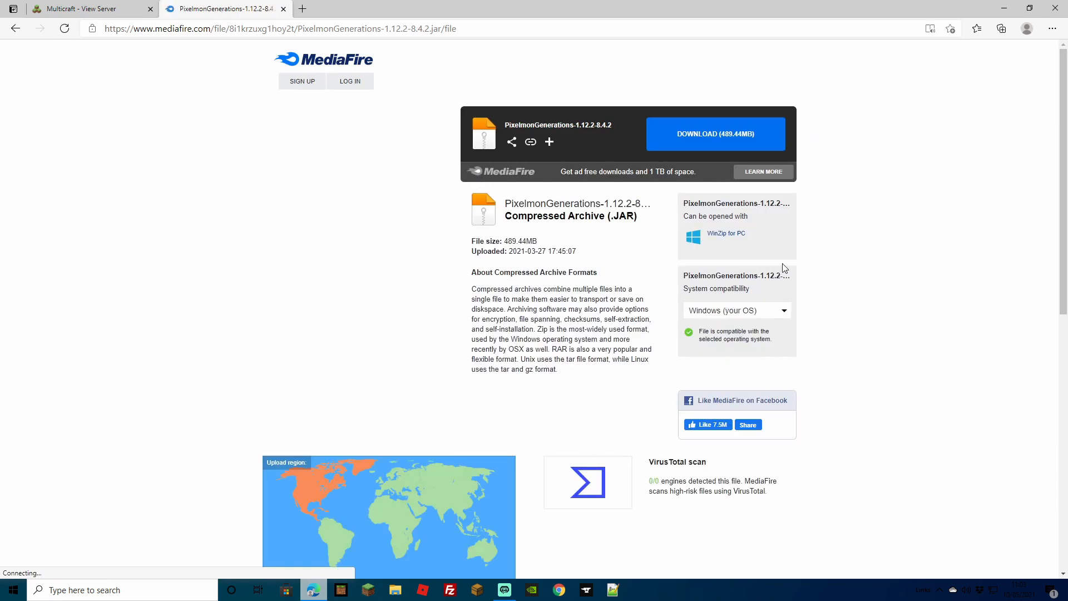
{"action": "left_click", "coordinate": [710, 143]}
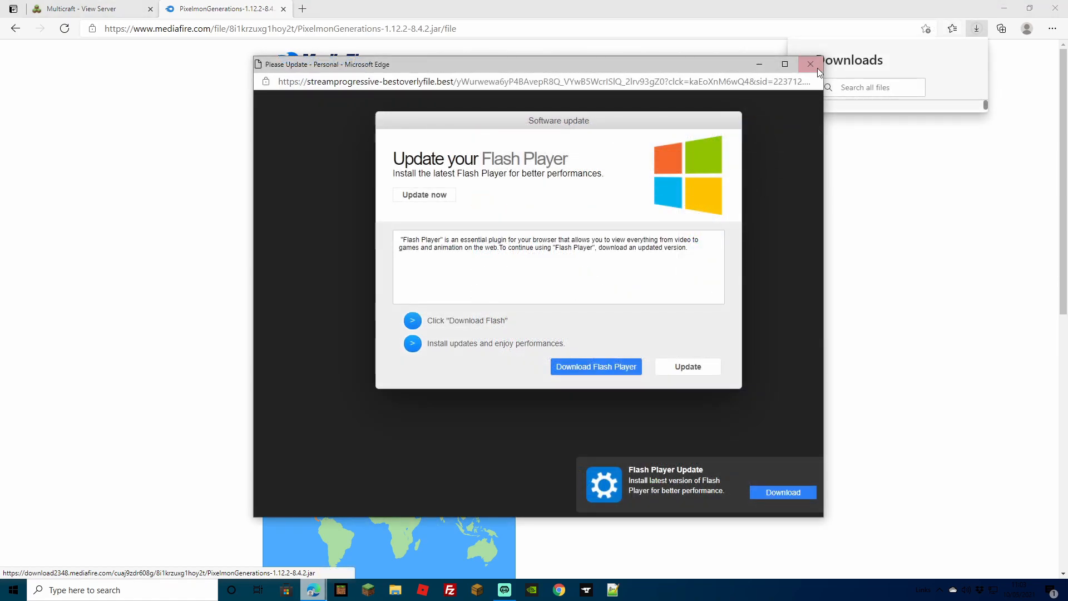
{"action": "left_click", "coordinate": [810, 64]}
{"action": "left_click", "coordinate": [977, 29]}
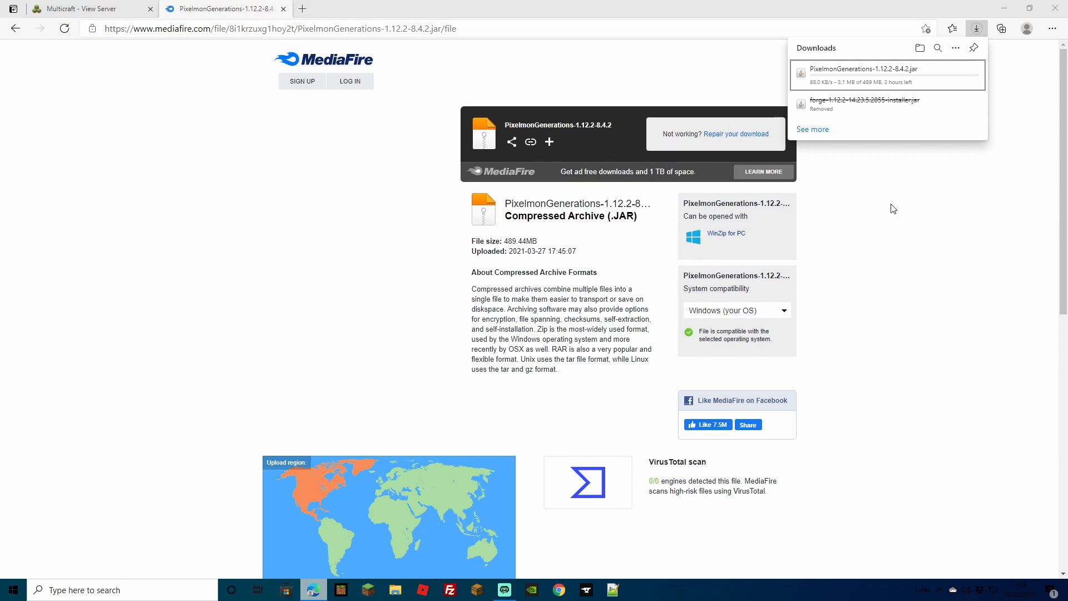
{"action": "left_click", "coordinate": [912, 240]}
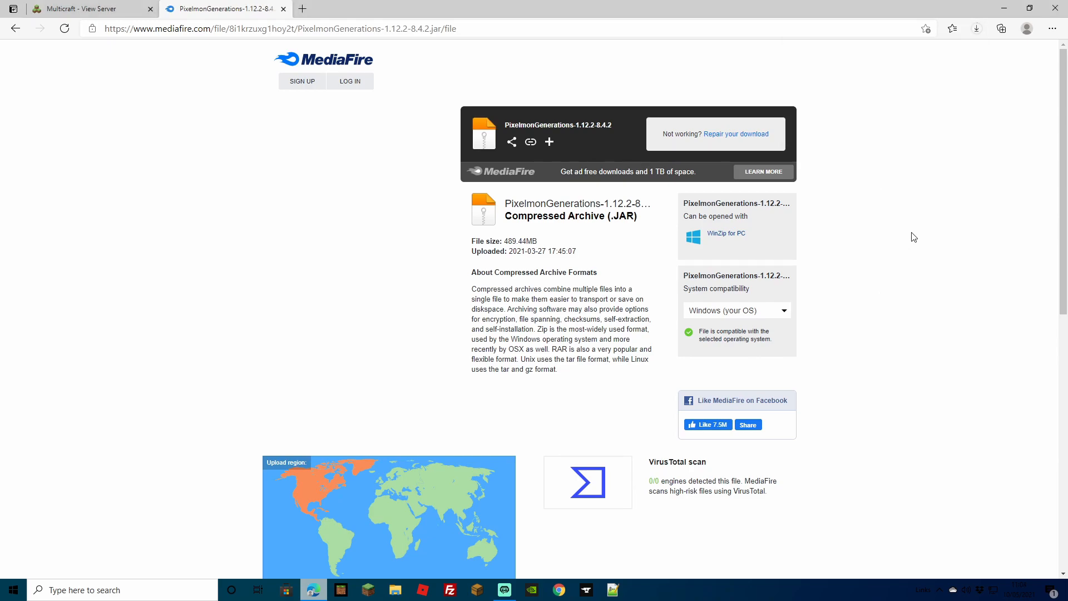
Return to the Pixelmon Generations site, expand the sidemods list and examine the available sidemods and their supported versions.
{"action": "left_click", "coordinate": [17, 29]}
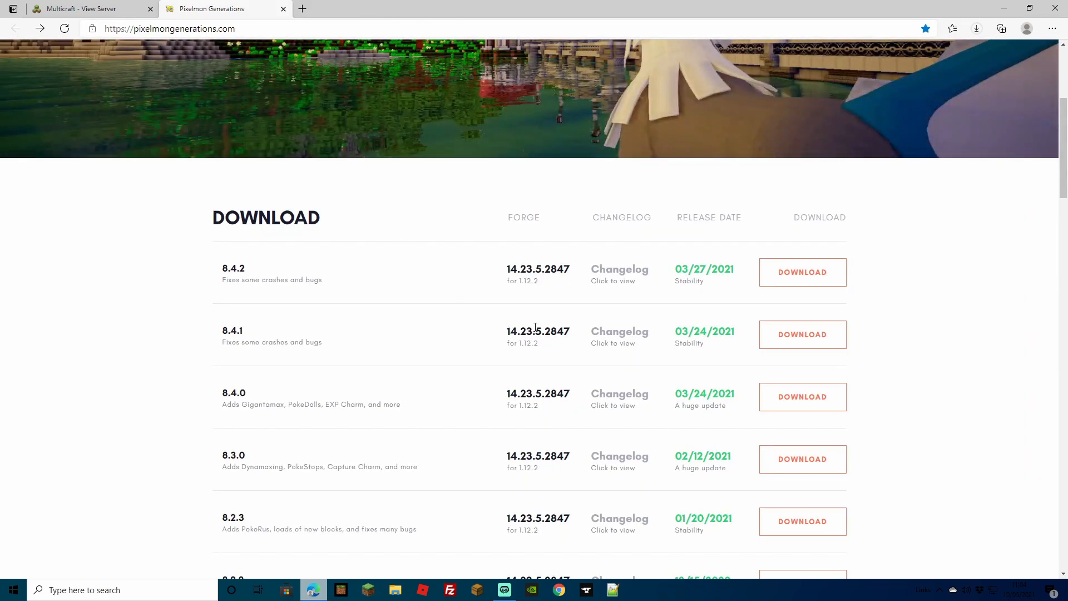
{"action": "scroll", "coordinate": [576, 346], "scroll_direction": "down", "scroll_amount": 12}
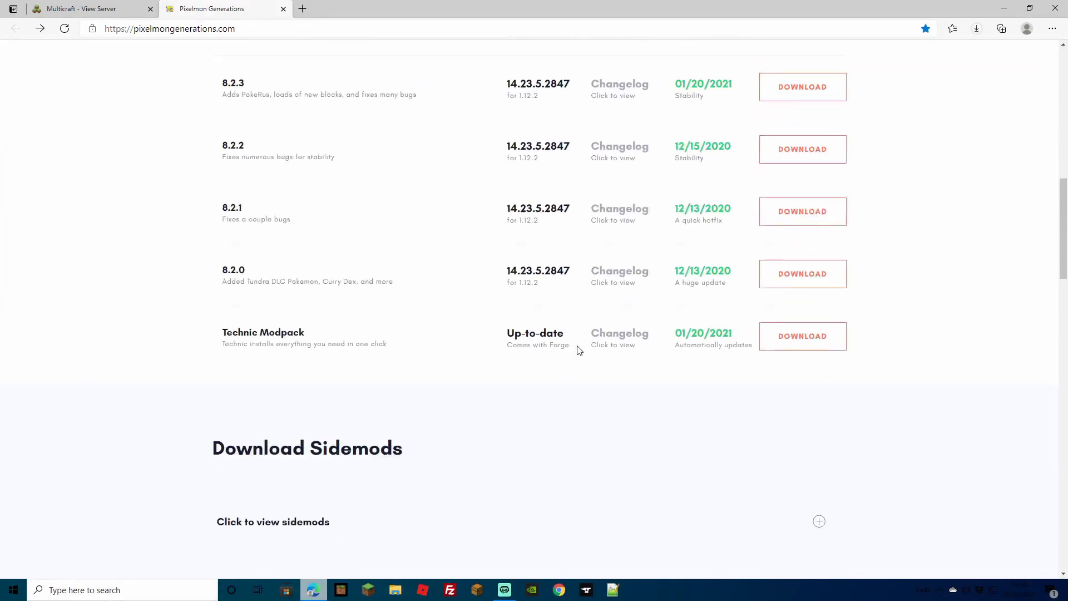
{"action": "scroll", "coordinate": [578, 349], "scroll_direction": "down", "scroll_amount": 3}
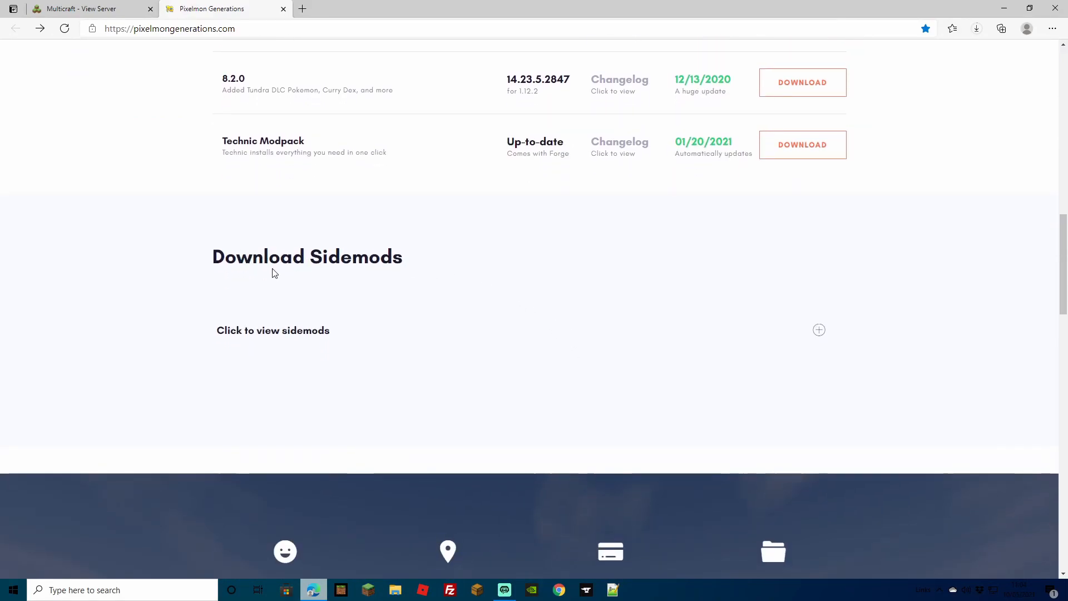
{"action": "left_click", "coordinate": [269, 334]}
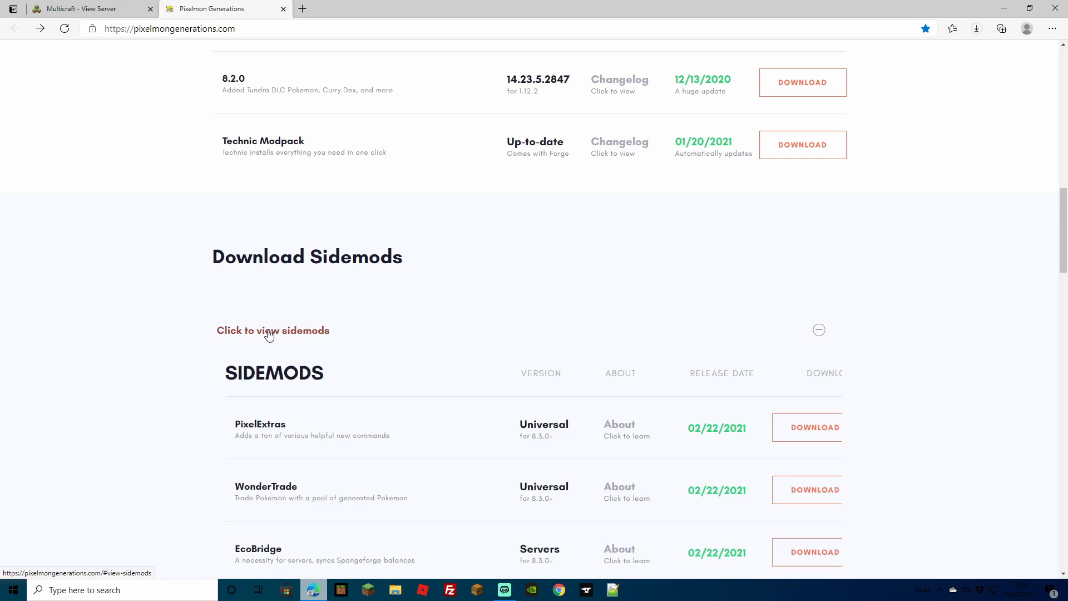
{"action": "scroll", "coordinate": [596, 343], "scroll_direction": "down", "scroll_amount": 3}
{"action": "scroll", "coordinate": [601, 345], "scroll_direction": "down", "scroll_amount": 2}
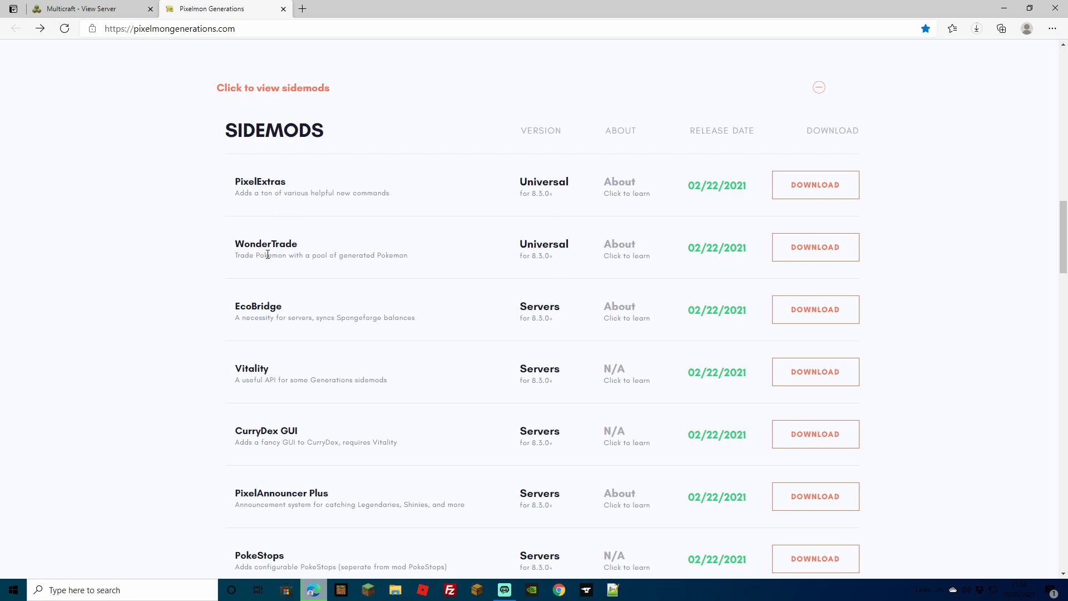
{"action": "scroll", "coordinate": [273, 320], "scroll_direction": "down", "scroll_amount": 1}
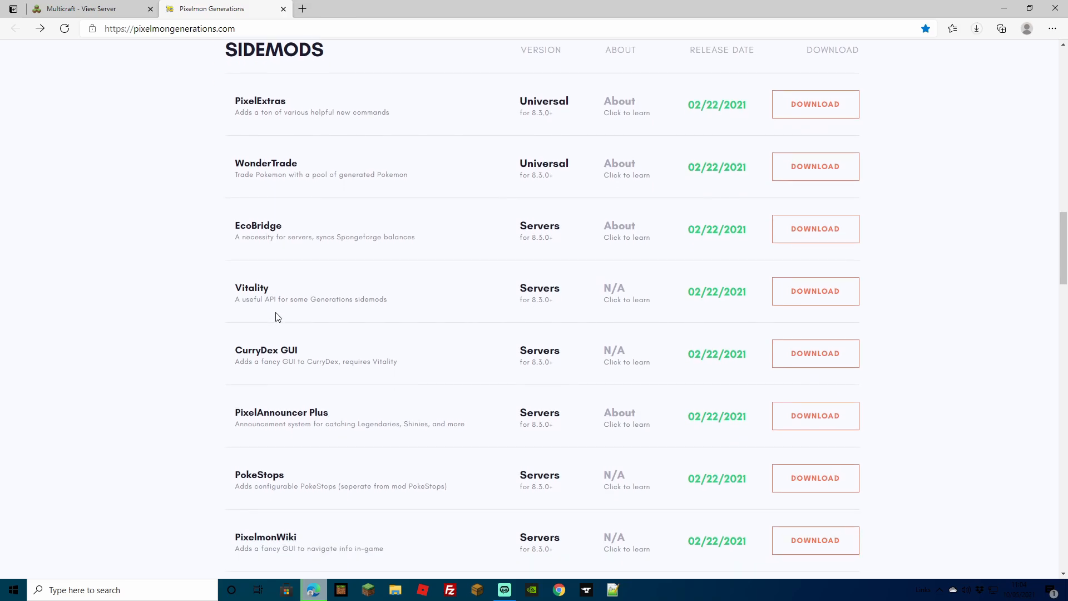
{"action": "scroll", "coordinate": [710, 353], "scroll_direction": "up", "scroll_amount": 4}
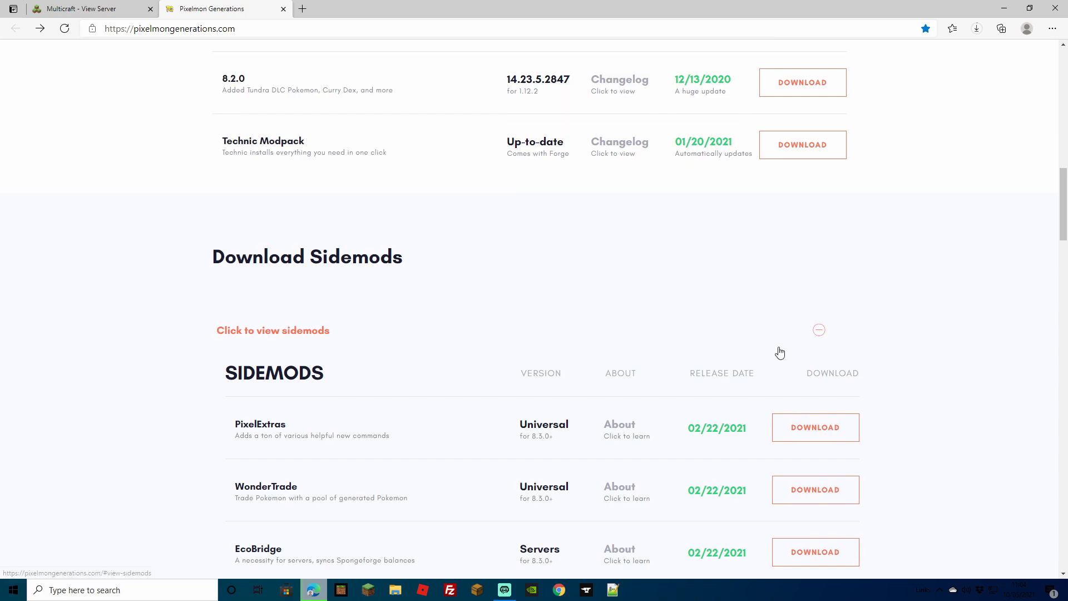
{"action": "scroll", "coordinate": [777, 353], "scroll_direction": "down", "scroll_amount": 2}
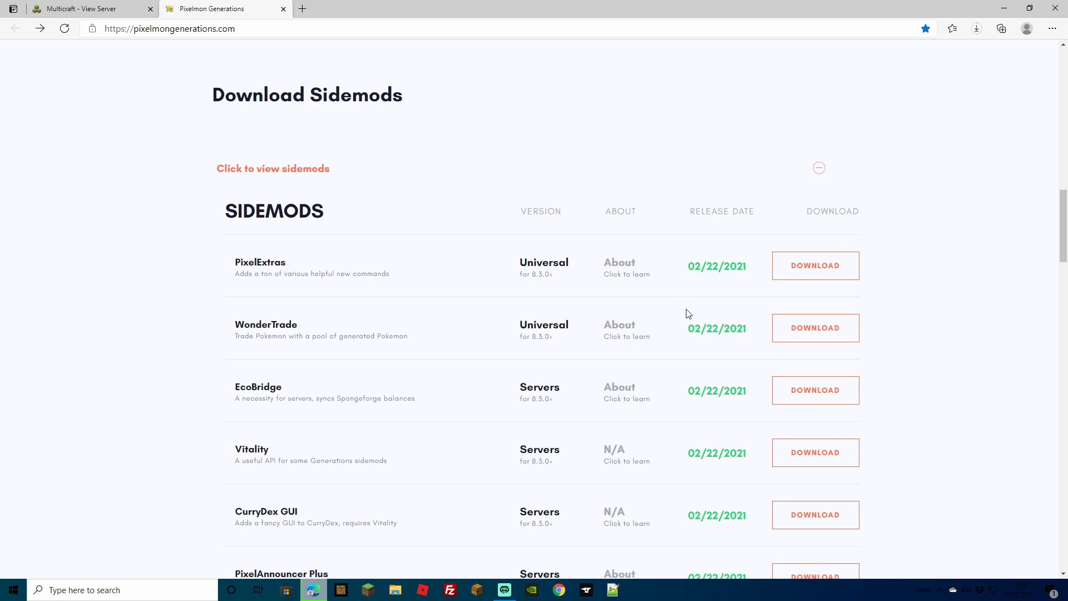
{"action": "scroll", "coordinate": [797, 327], "scroll_direction": "down", "scroll_amount": 4}
{"action": "scroll", "coordinate": [809, 327], "scroll_direction": "down", "scroll_amount": 8}
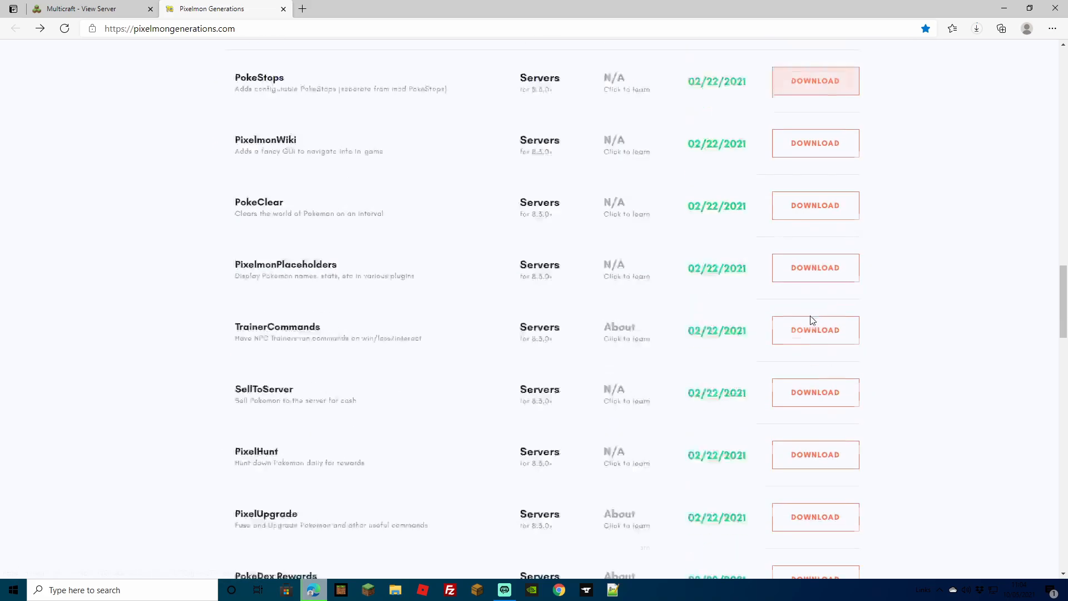
{"action": "scroll", "coordinate": [876, 340], "scroll_direction": "up", "scroll_amount": 7}
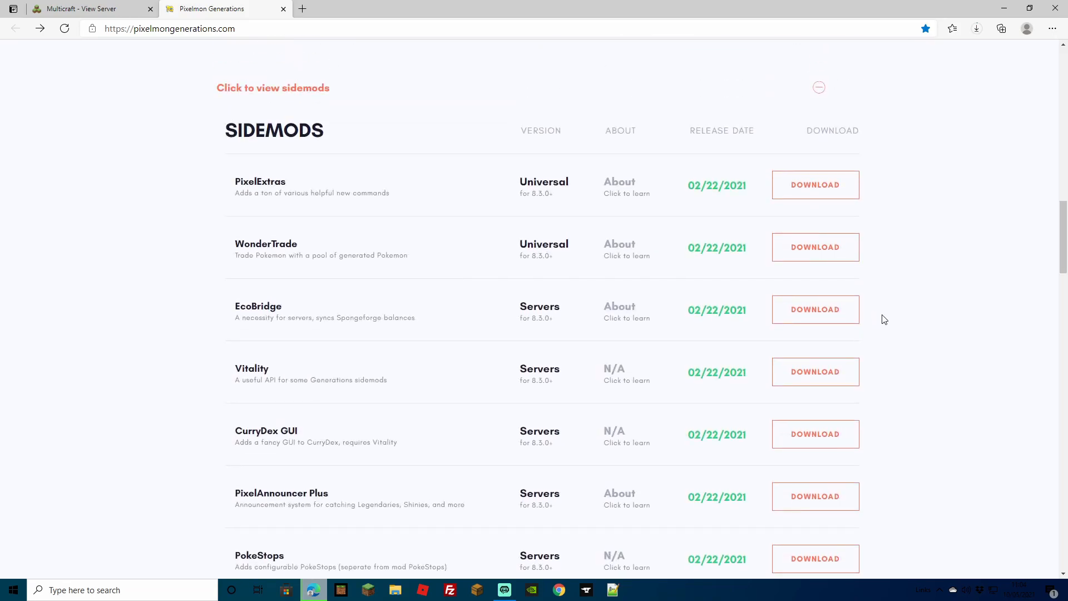
Download the PixelExtras sidemod, PixelExtras-UNIVERSAL-8.0.0-3.3.0.jar, from its Google Drive page.
{"action": "left_click", "coordinate": [796, 194]}
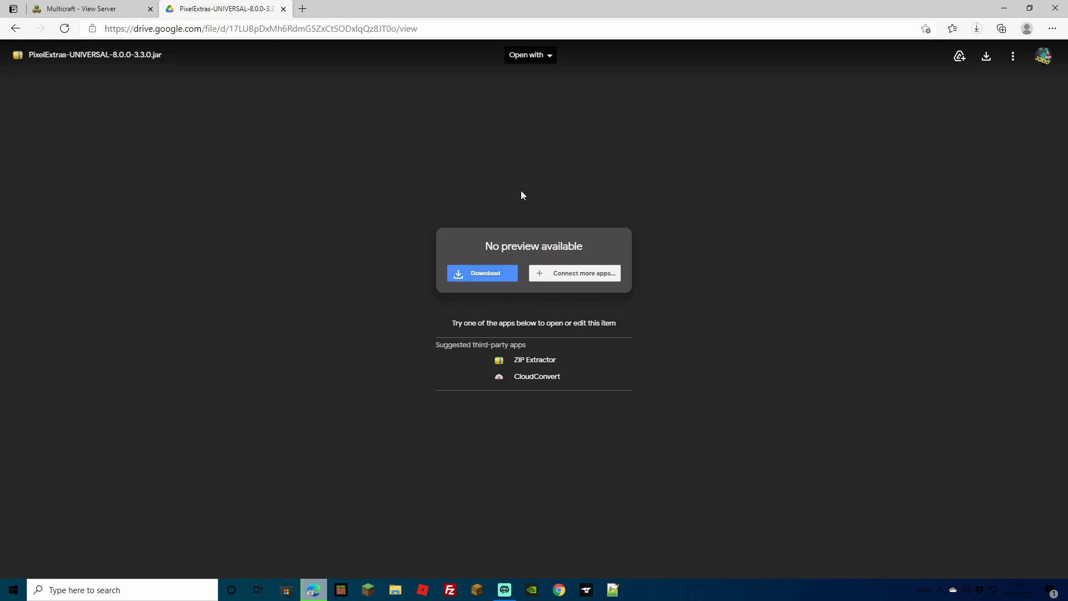
{"action": "left_click", "coordinate": [479, 276]}
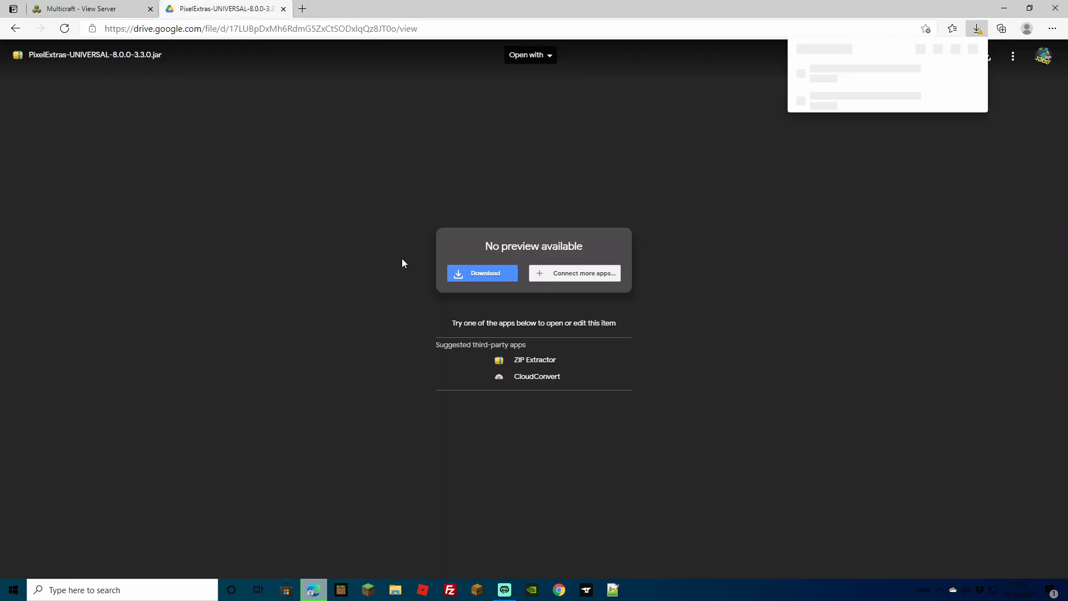
{"action": "left_click", "coordinate": [969, 74]}
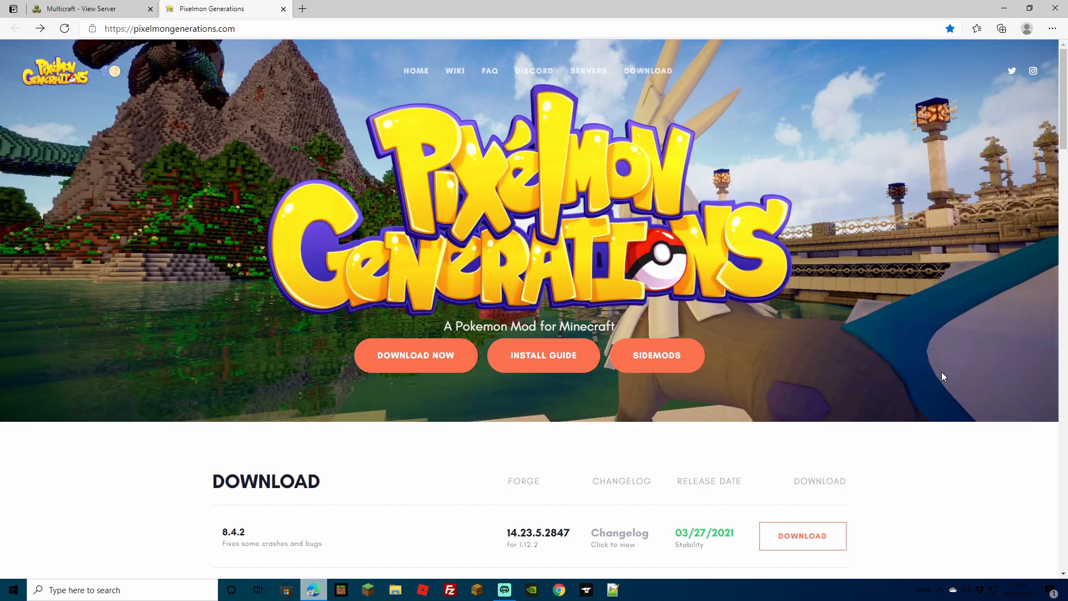
Review the downloaded jar files in the pixelmon folder on KIOXIA (E:), minimize the folder window and close the Pixelmon Generations page.
{"action": "key", "text": "alt+Tab"}
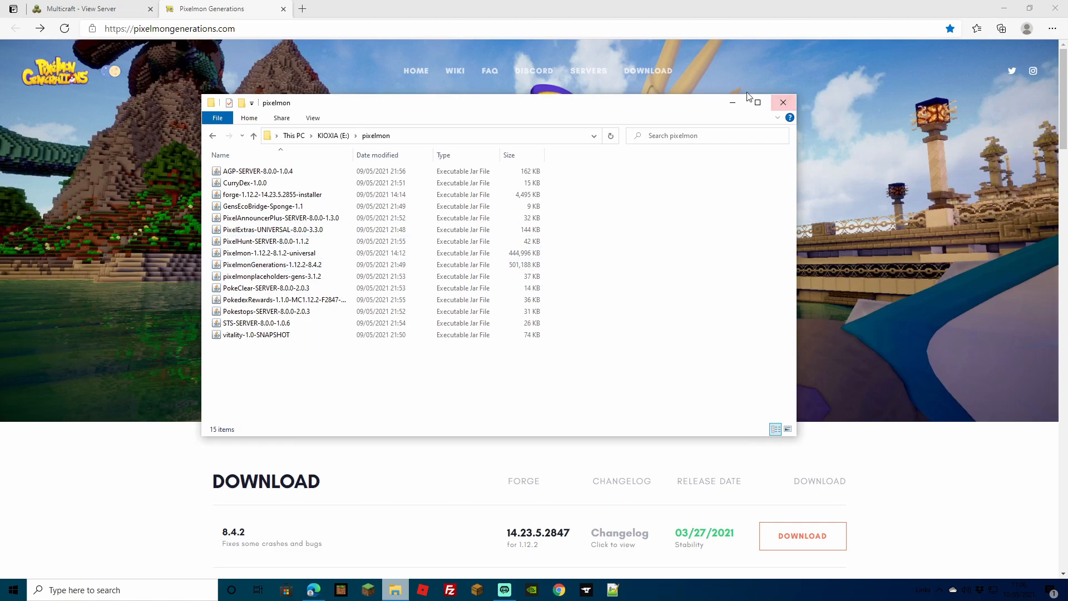
{"action": "left_click", "coordinate": [733, 103]}
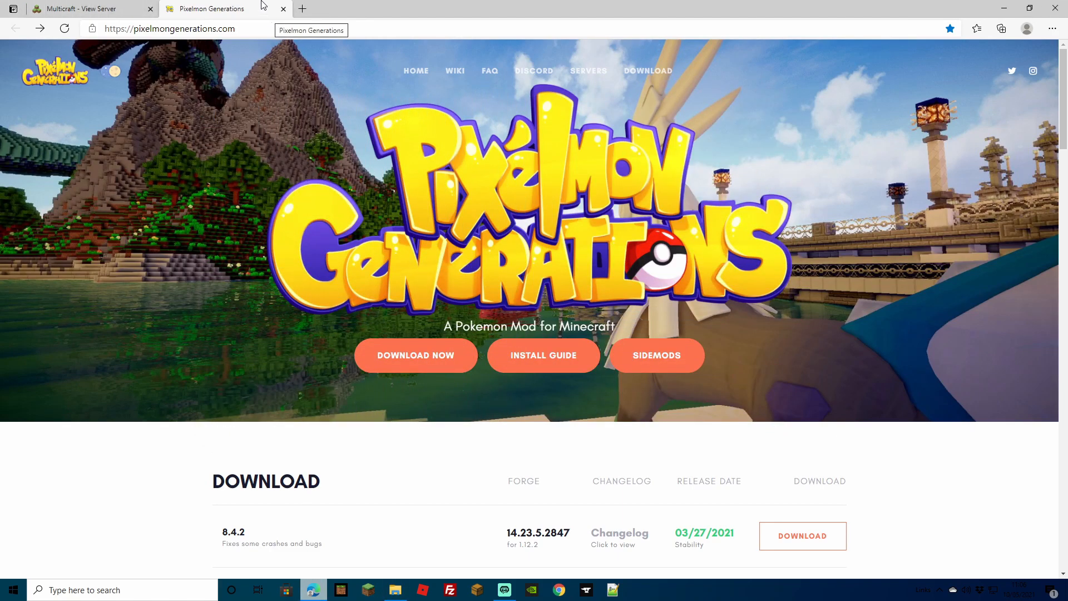
{"action": "left_click", "coordinate": [283, 9]}
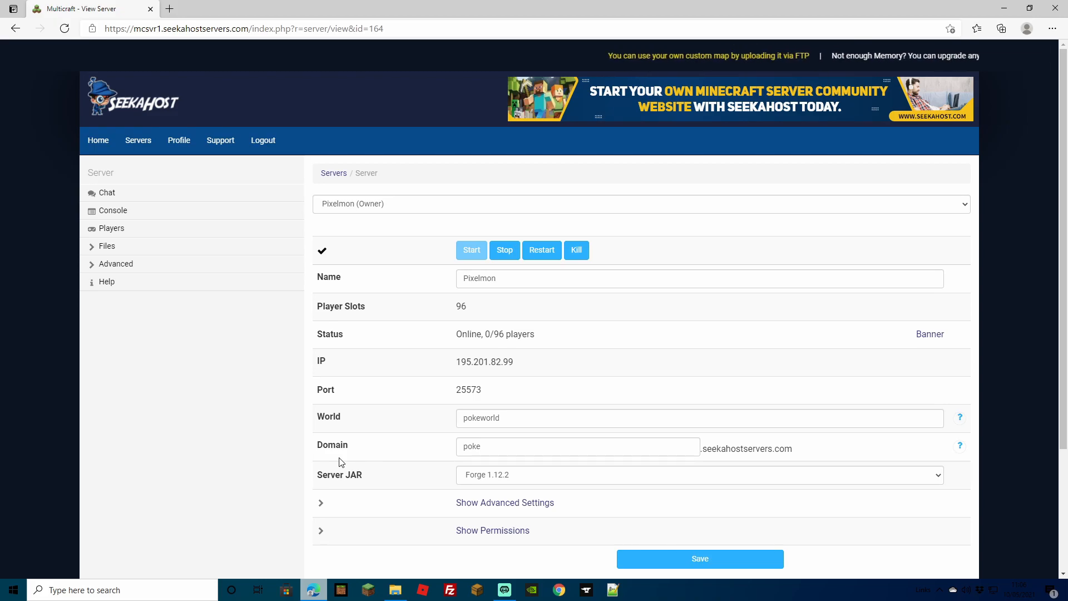
Search Windows for %appdata%, open the Roaming folder and go to the mods folder inside .minecraft.
{"action": "left_click", "coordinate": [148, 595]}
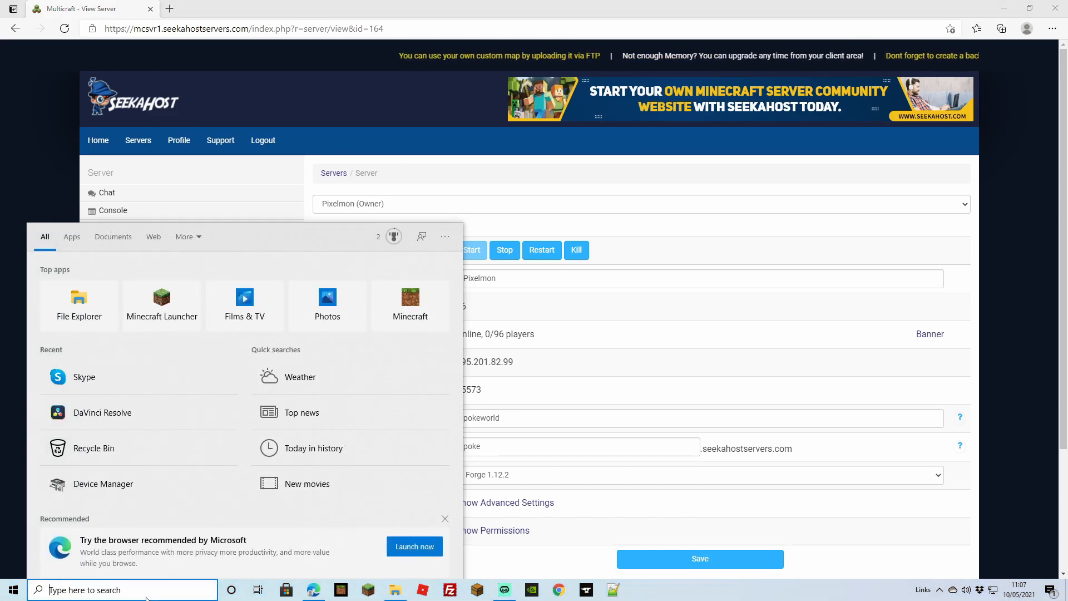
{"action": "type", "text": "%"}
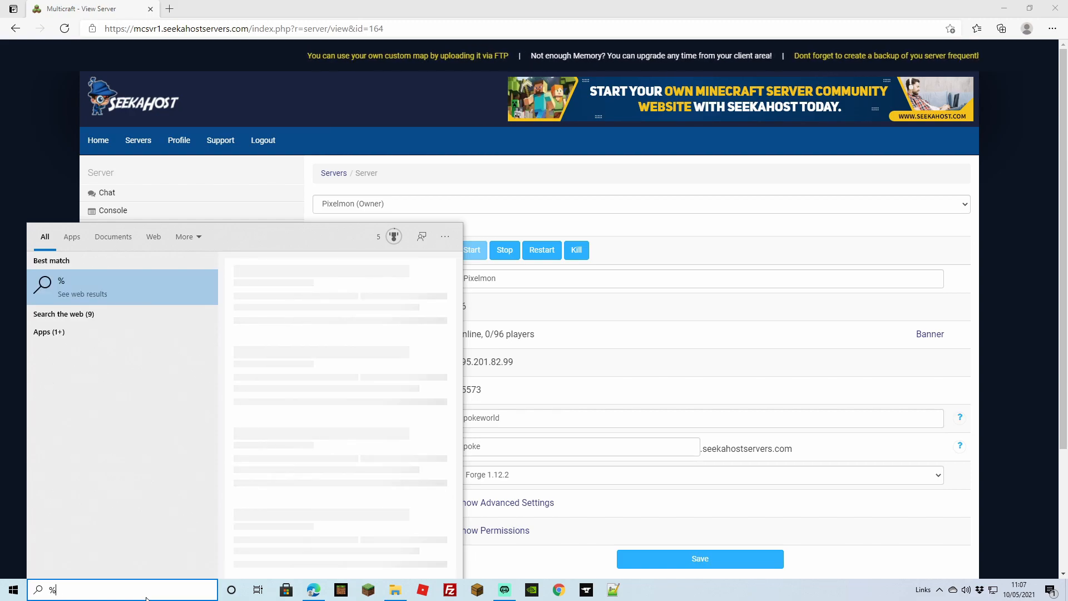
{"action": "type", "text": "appdata%"}
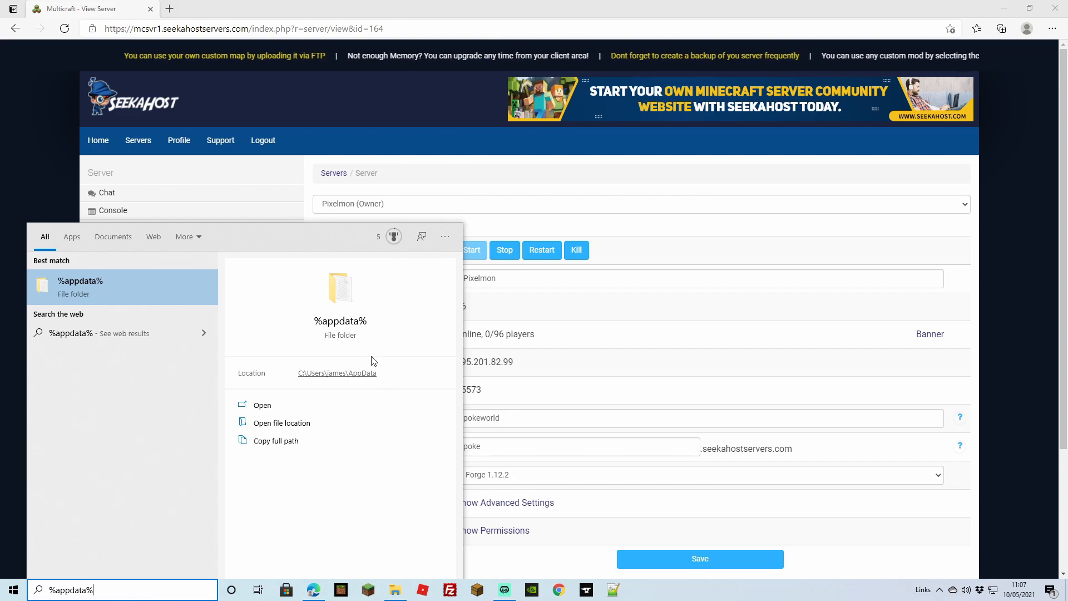
{"action": "left_click", "coordinate": [263, 406]}
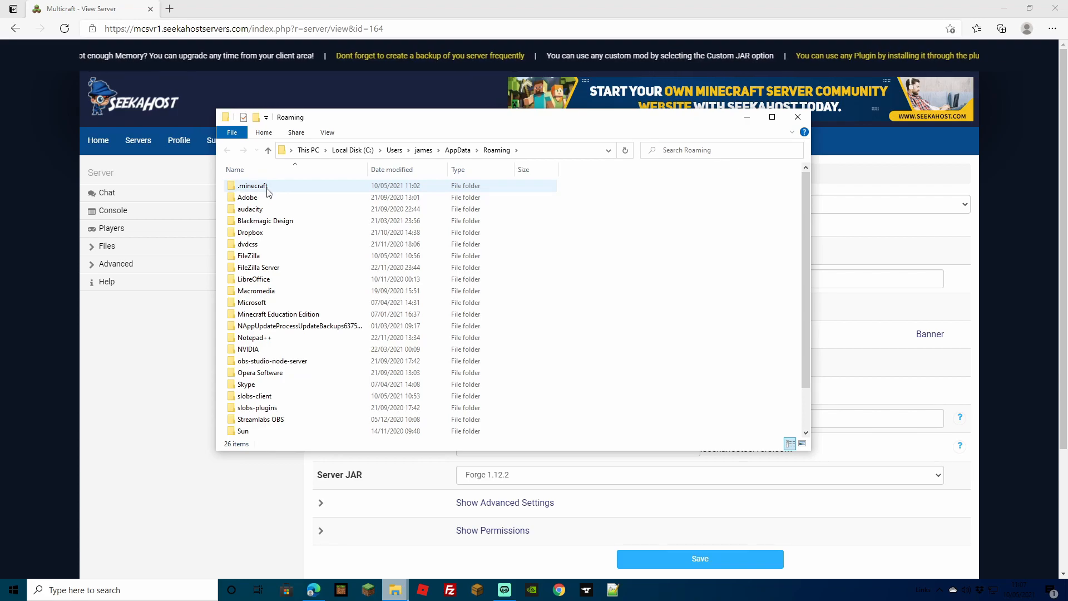
{"action": "double_click", "coordinate": [253, 186]}
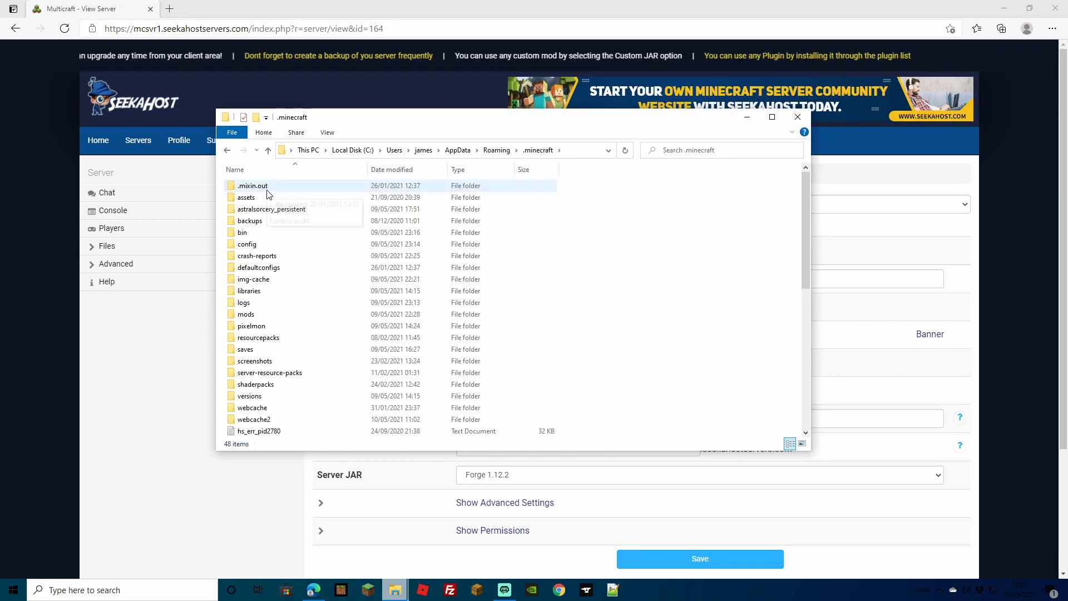
{"action": "double_click", "coordinate": [256, 315]}
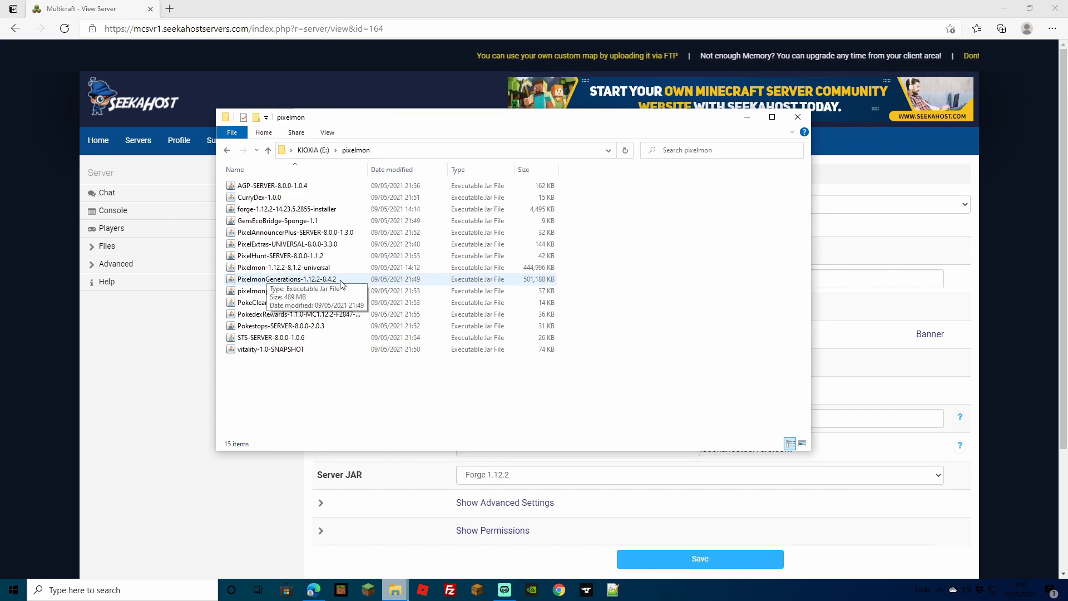
Copy the PixelmonGenerations, AGP-SERVER, PixelExtras, PixelHunt, PokeClear, Pokestops and vitality jar files from the pixelmon folder.
{"action": "left_click", "coordinate": [277, 281]}
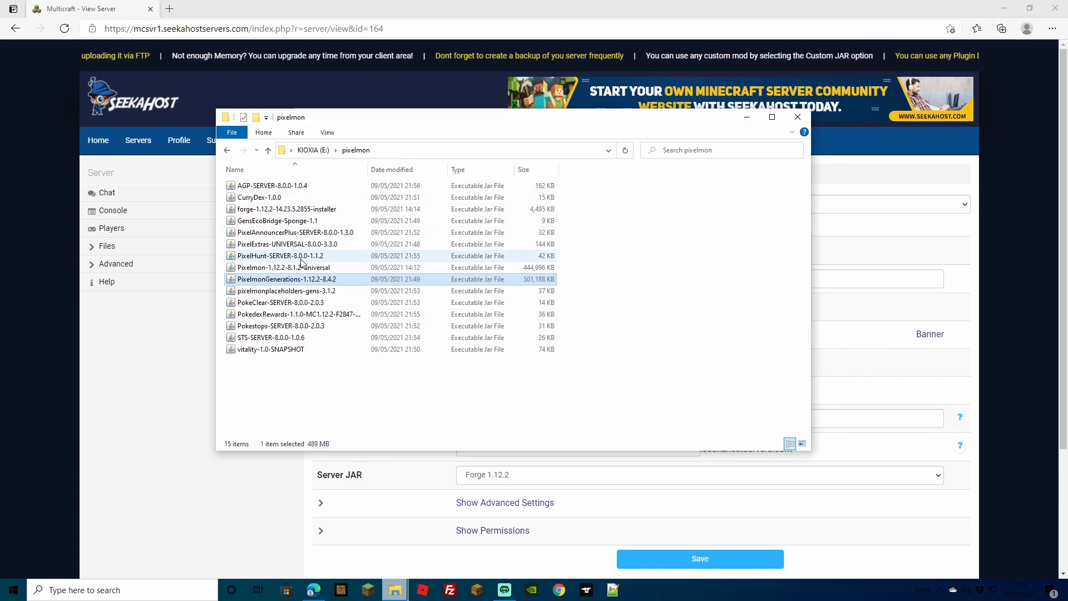
{"action": "left_click", "coordinate": [269, 188], "text": "ctrl"}
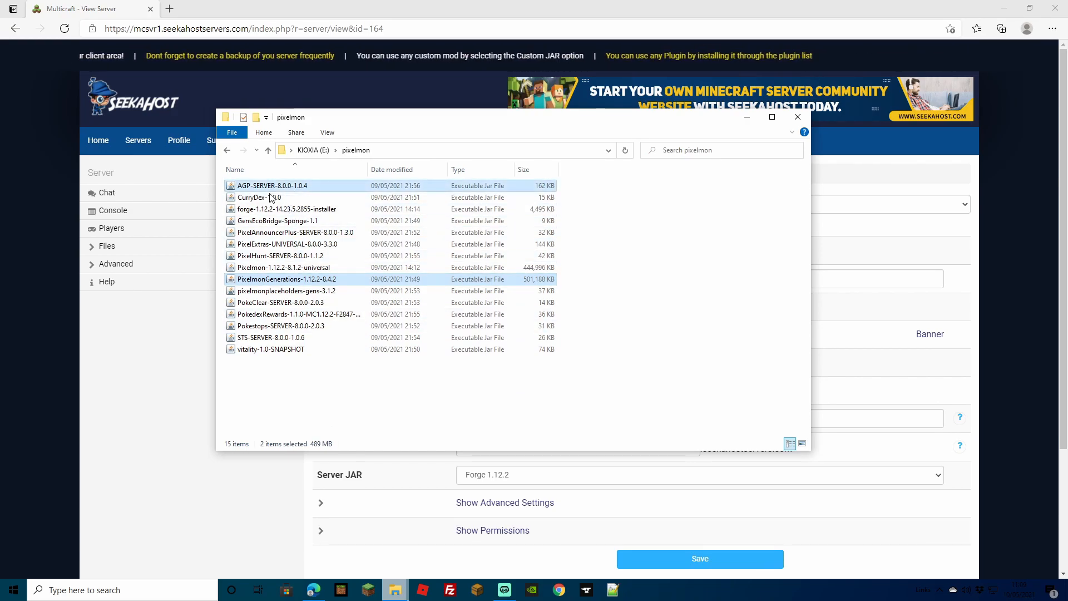
{"action": "left_click", "coordinate": [292, 245], "text": "ctrl"}
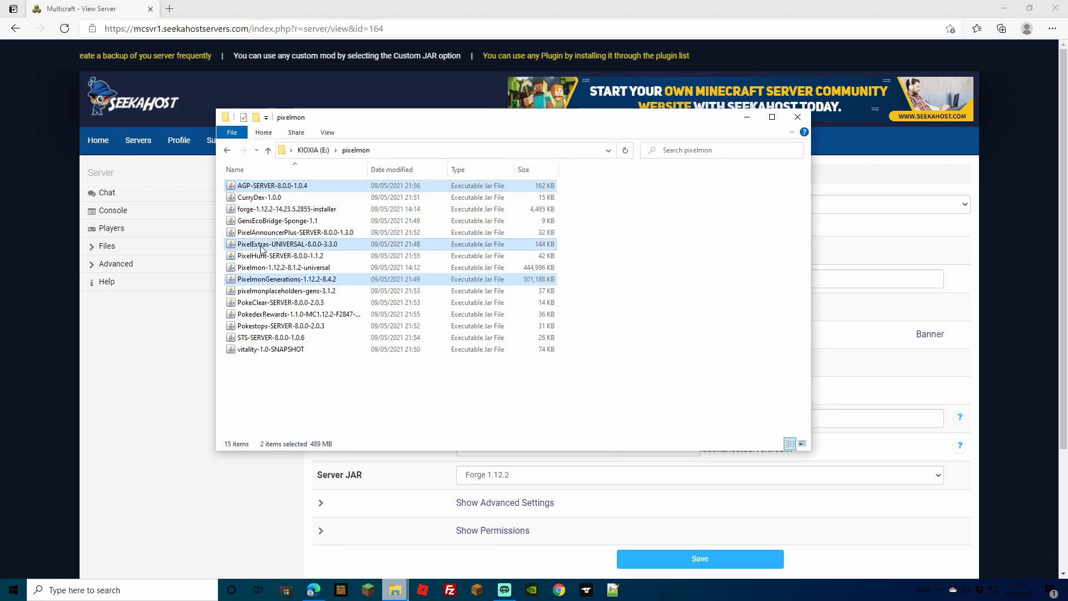
{"action": "left_click", "coordinate": [257, 256], "text": "ctrl"}
{"action": "left_click", "coordinate": [275, 303], "text": "ctrl"}
{"action": "left_click", "coordinate": [280, 326], "text": "ctrl"}
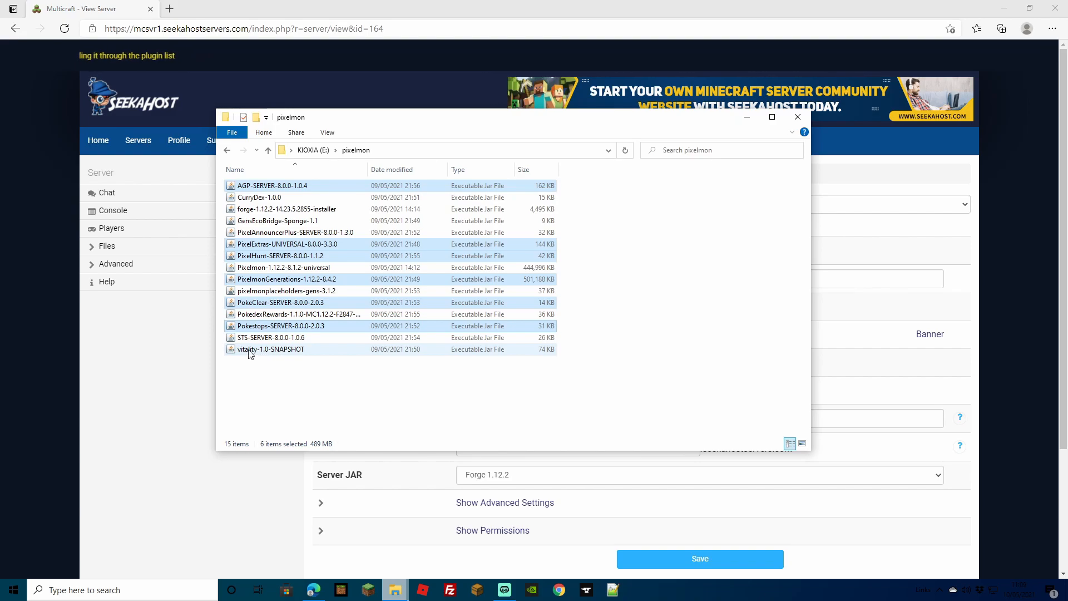
{"action": "left_click", "coordinate": [250, 351], "text": "ctrl"}
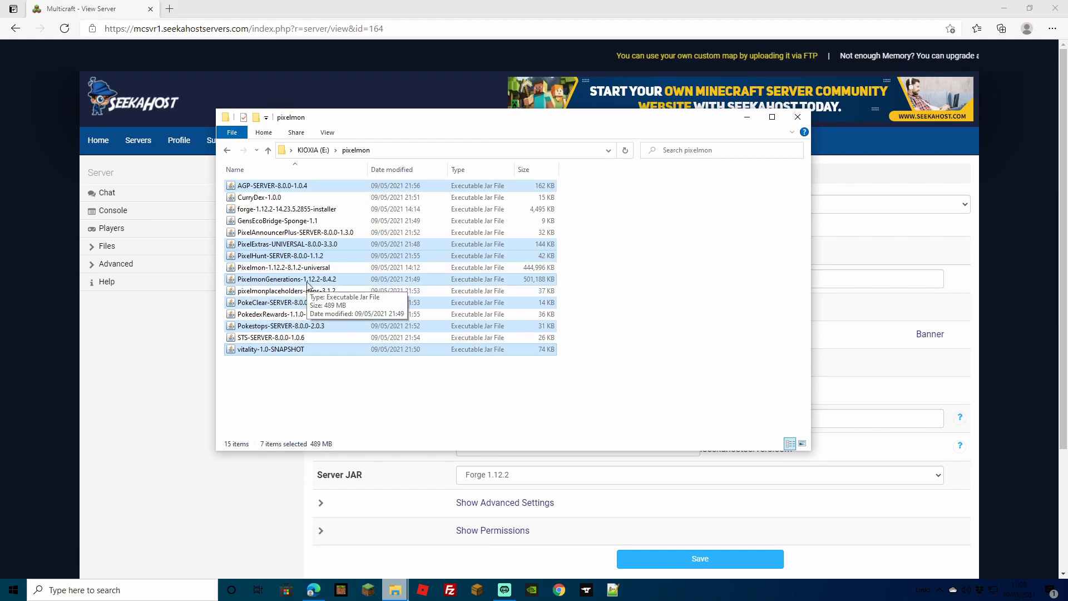
{"action": "right_click", "coordinate": [278, 256]}
{"action": "left_click", "coordinate": [304, 436]}
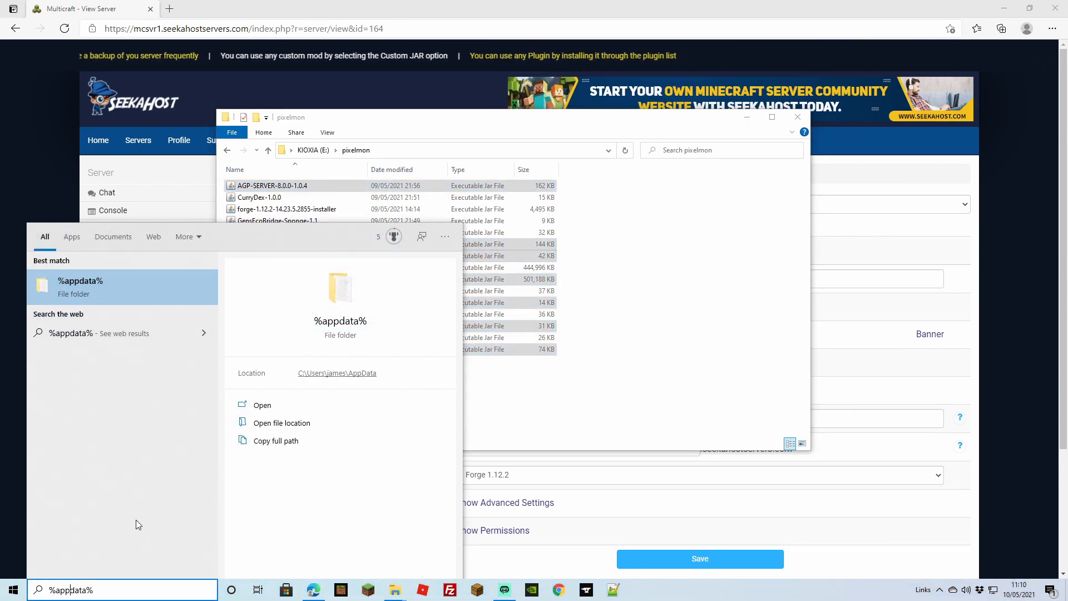
Paste the copied jar files into the mods folder inside Roaming's .minecraft folder and close both folder windows.
{"action": "left_click", "coordinate": [262, 405]}
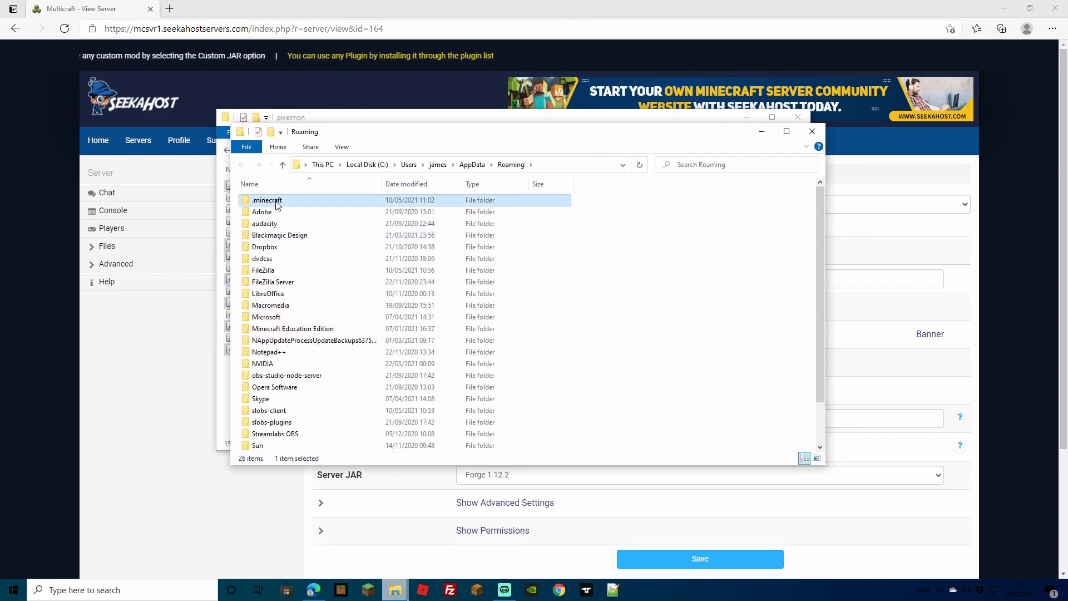
{"action": "double_click", "coordinate": [276, 202]}
{"action": "left_click", "coordinate": [277, 331]}
{"action": "double_click", "coordinate": [277, 331]}
{"action": "right_click", "coordinate": [345, 262]}
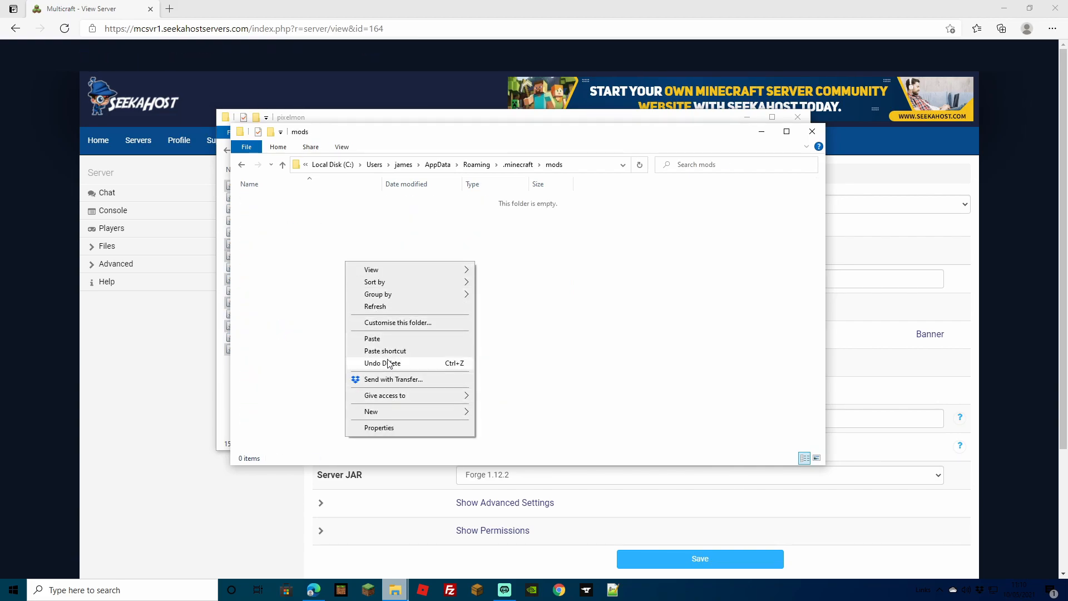
{"action": "left_click", "coordinate": [387, 340]}
{"action": "left_click", "coordinate": [462, 375]}
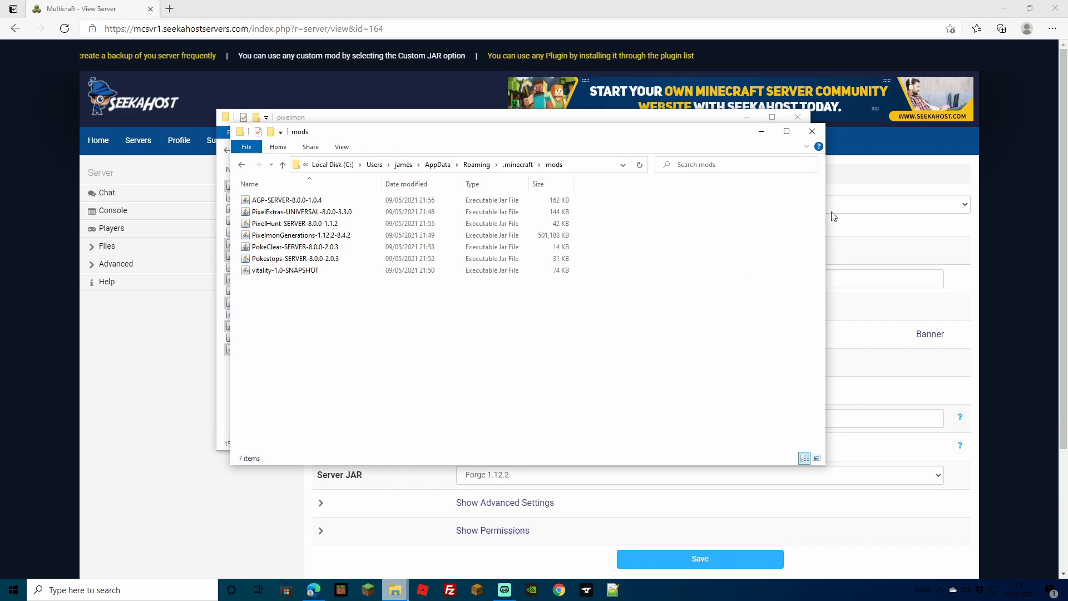
{"action": "left_click", "coordinate": [812, 132]}
{"action": "left_click", "coordinate": [800, 117]}
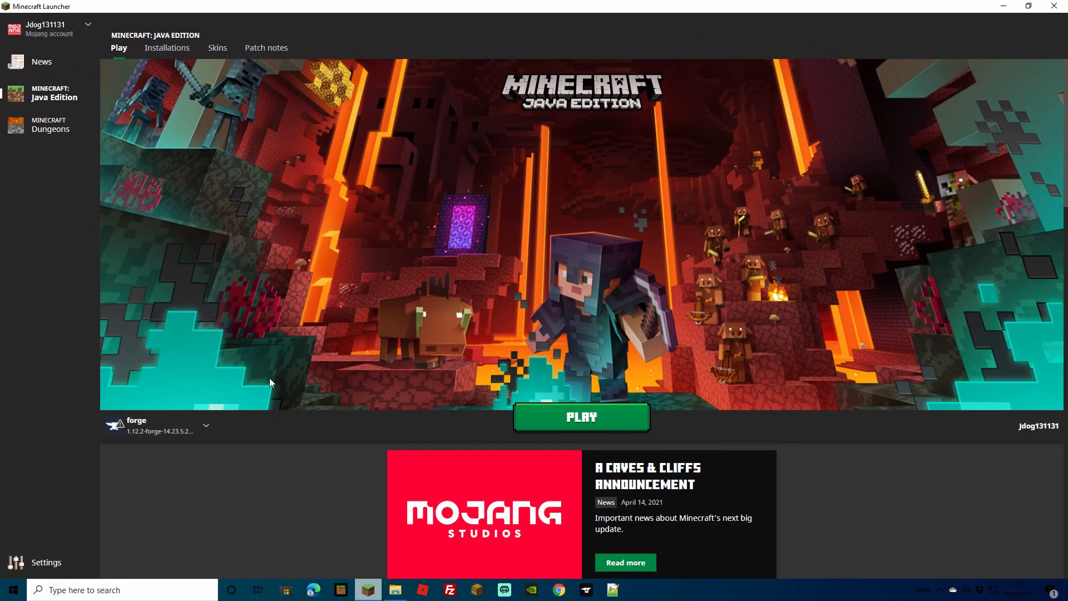
In the Minecraft Launcher, choose the forge 1.12.2-forge-14.23.5.2855 installation and launch the game.
{"action": "left_click", "coordinate": [203, 430]}
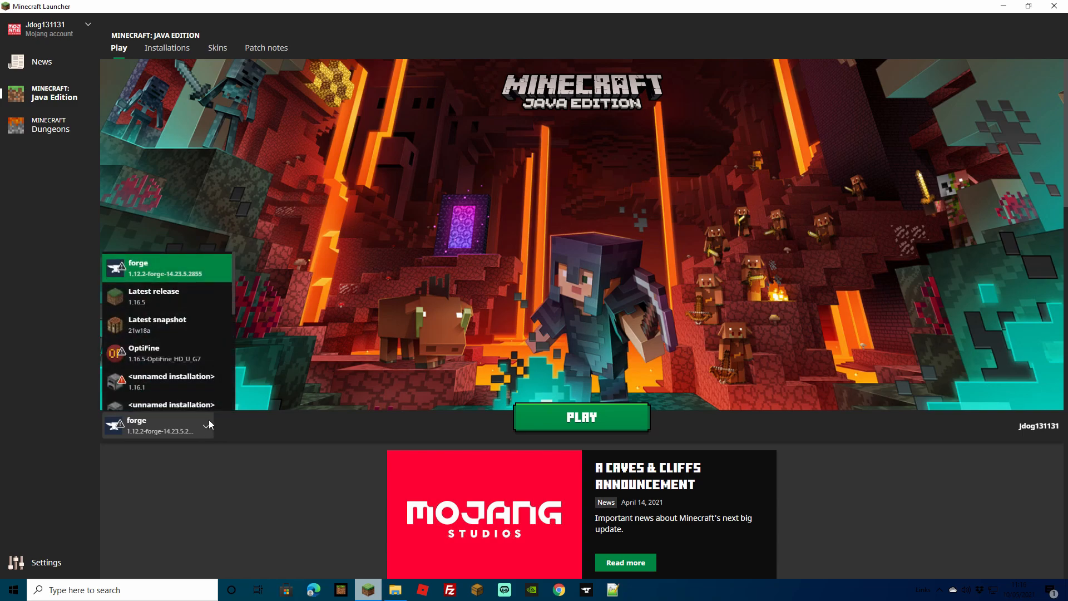
{"action": "left_click", "coordinate": [164, 269]}
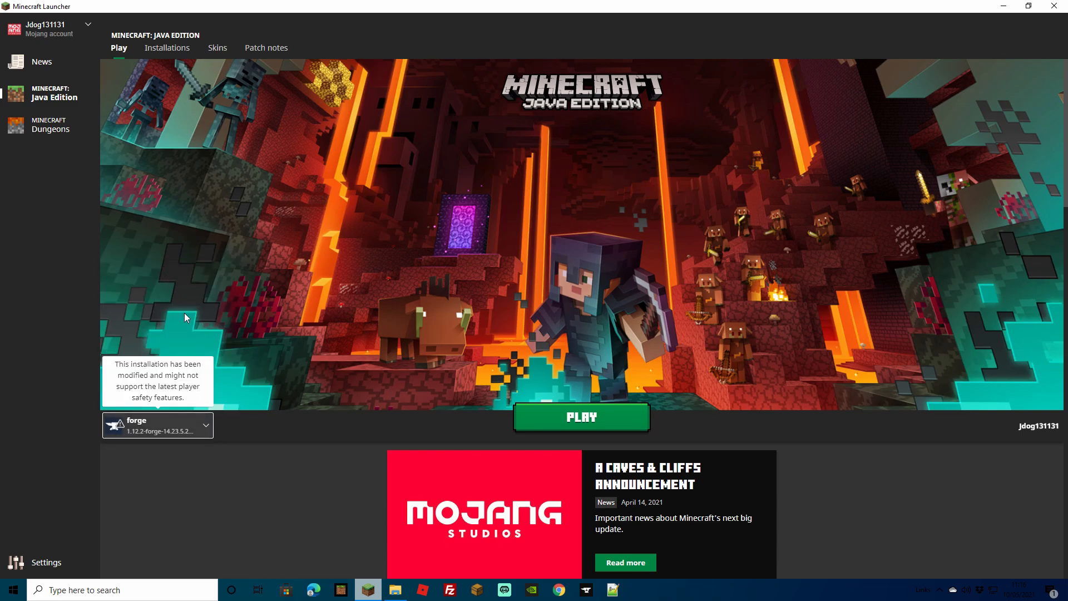
{"action": "left_click", "coordinate": [569, 423]}
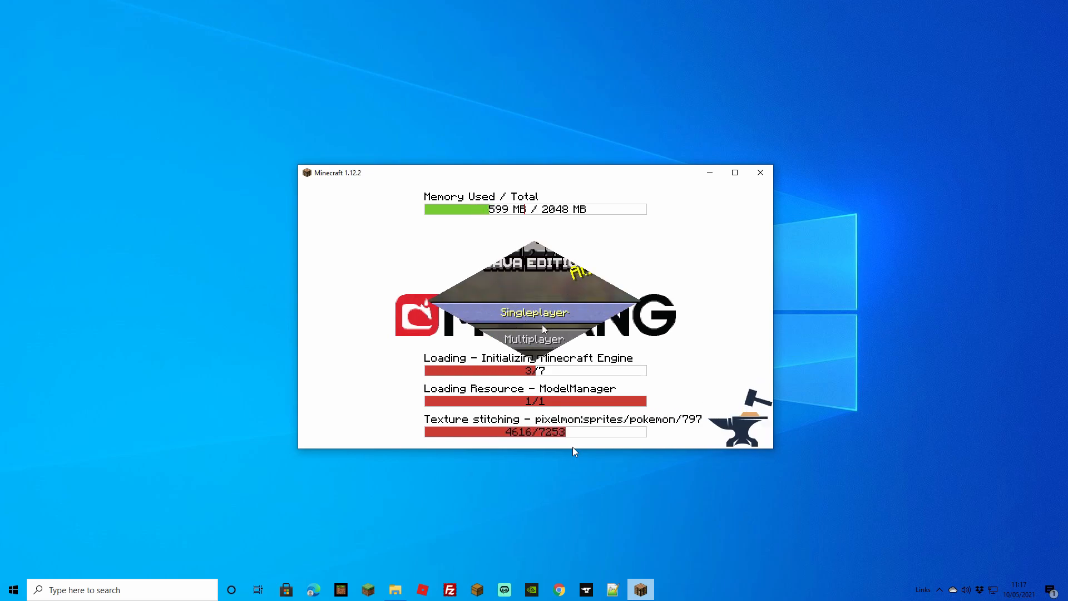
Examine the loaded mods in Minecraft's mod list and return to the title screen.
{"action": "left_click", "coordinate": [493, 367]}
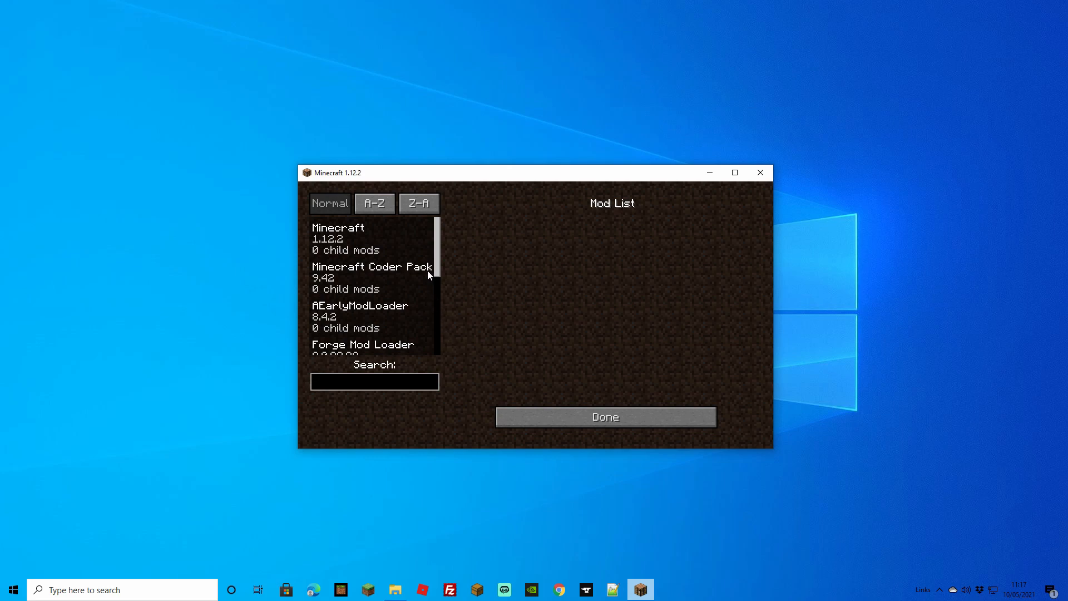
{"action": "left_click_drag", "start_coordinate": [436, 266], "coordinate": [437, 279]}
{"action": "left_click_drag", "start_coordinate": [436, 314], "coordinate": [436, 280]}
{"action": "left_click", "coordinate": [602, 419]}
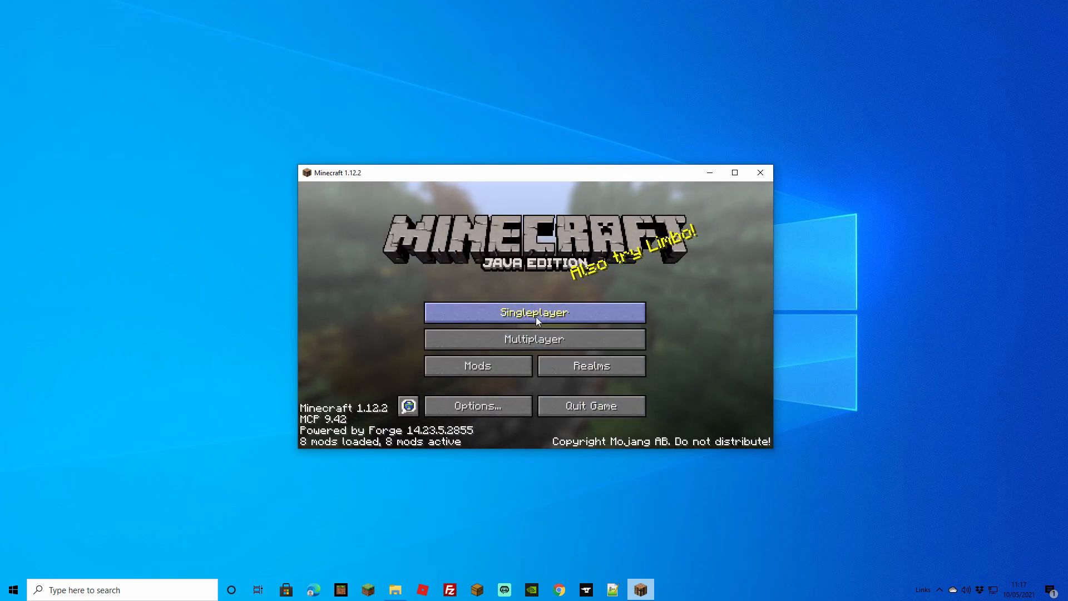
Create a new singleplayer Survival world with the default name New World.
{"action": "left_click", "coordinate": [526, 315]}
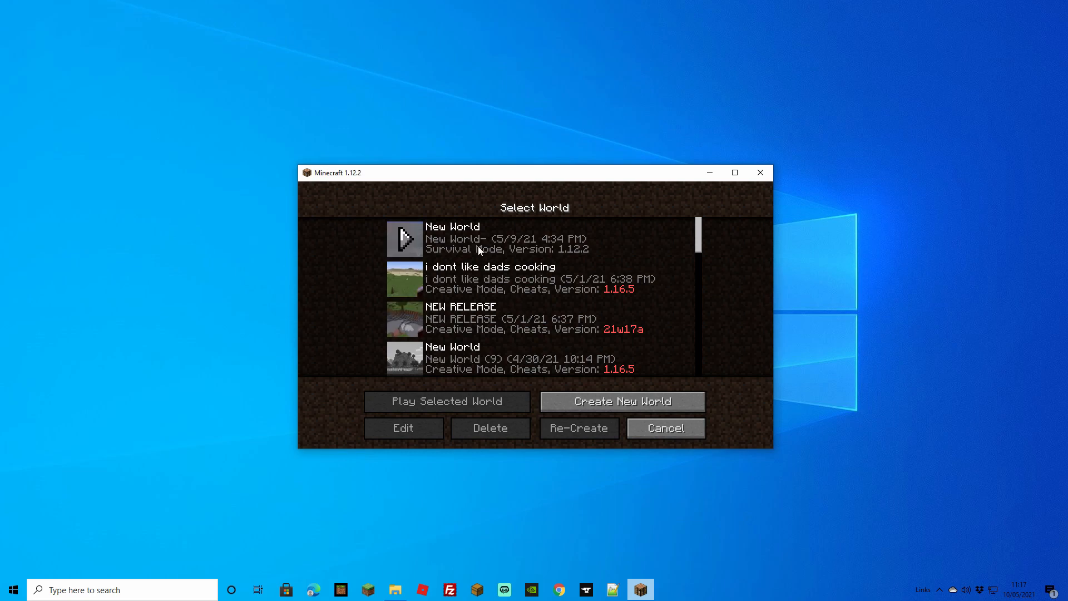
{"action": "left_click", "coordinate": [584, 402]}
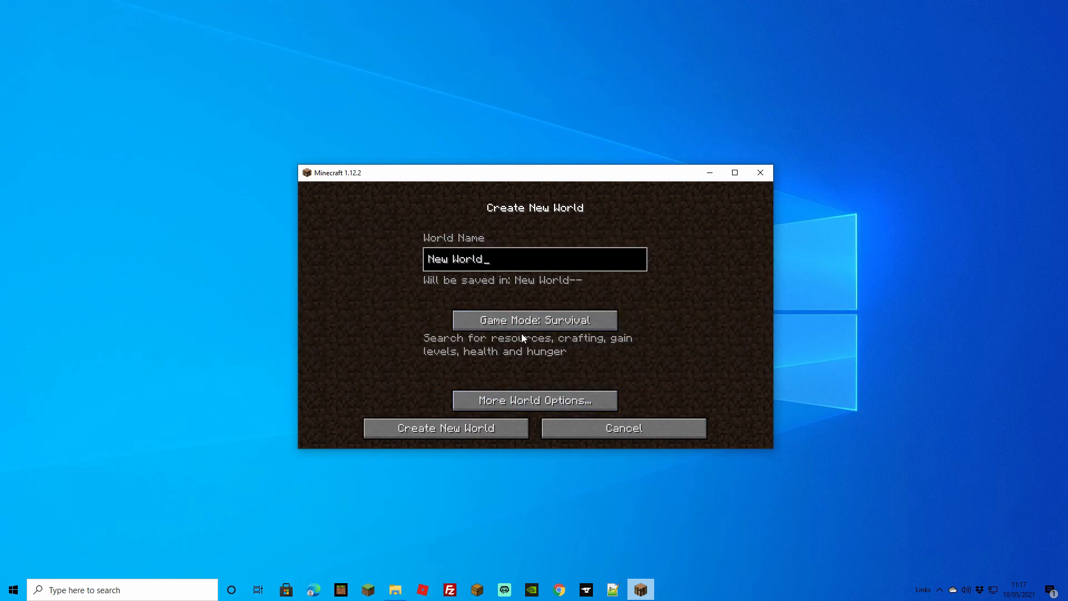
{"action": "left_click", "coordinate": [463, 427]}
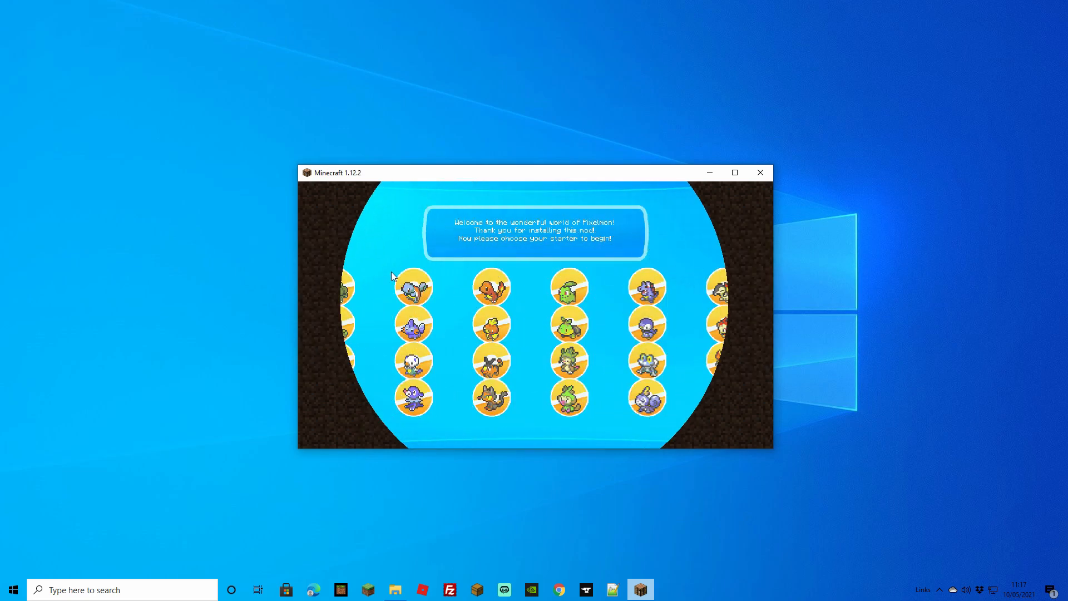
Choose Charmander as the starter and attack the wild Thievul with its first move.
{"action": "left_click", "coordinate": [493, 289]}
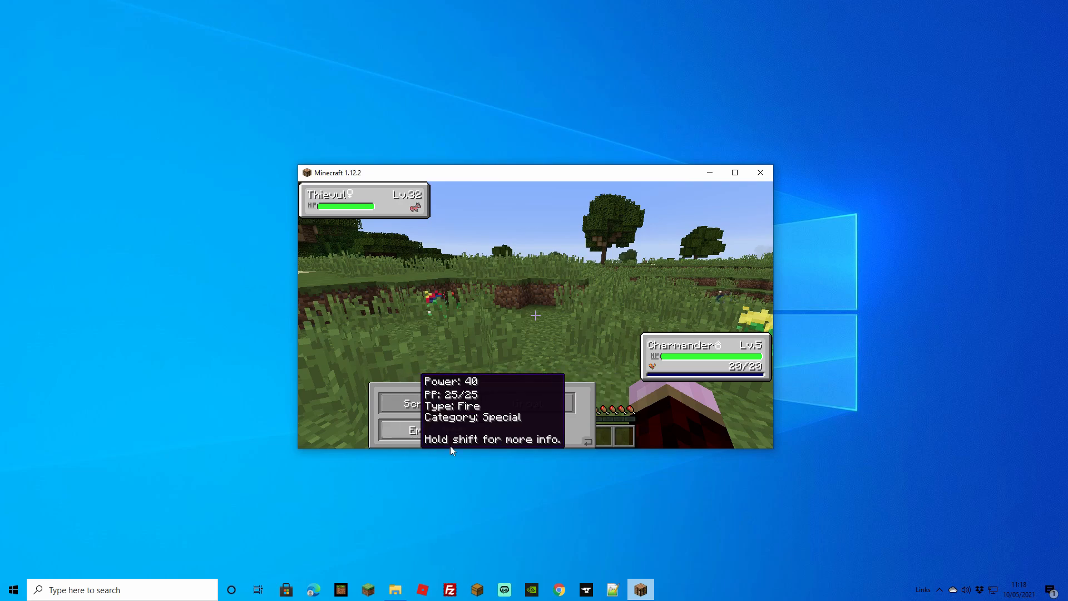
{"action": "left_click", "coordinate": [426, 403]}
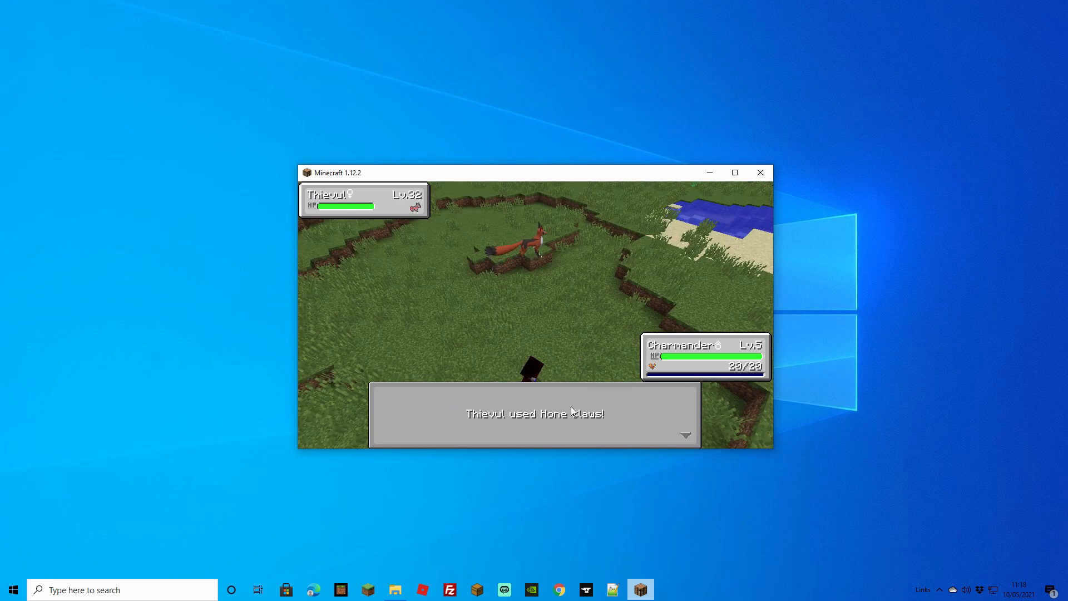
{"action": "left_click", "coordinate": [626, 434]}
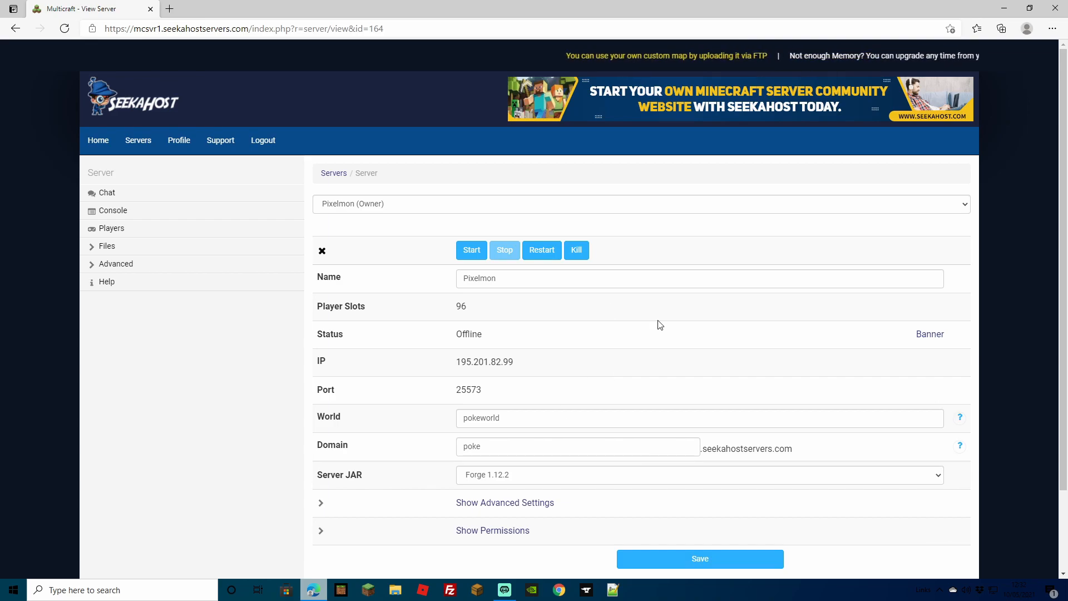
In the Multicraft panel, start the Pixelmon server, let it come online, and stop it again.
{"action": "scroll", "coordinate": [520, 400], "scroll_direction": "down", "scroll_amount": 2}
{"action": "scroll", "coordinate": [551, 405], "scroll_direction": "up", "scroll_amount": 2}
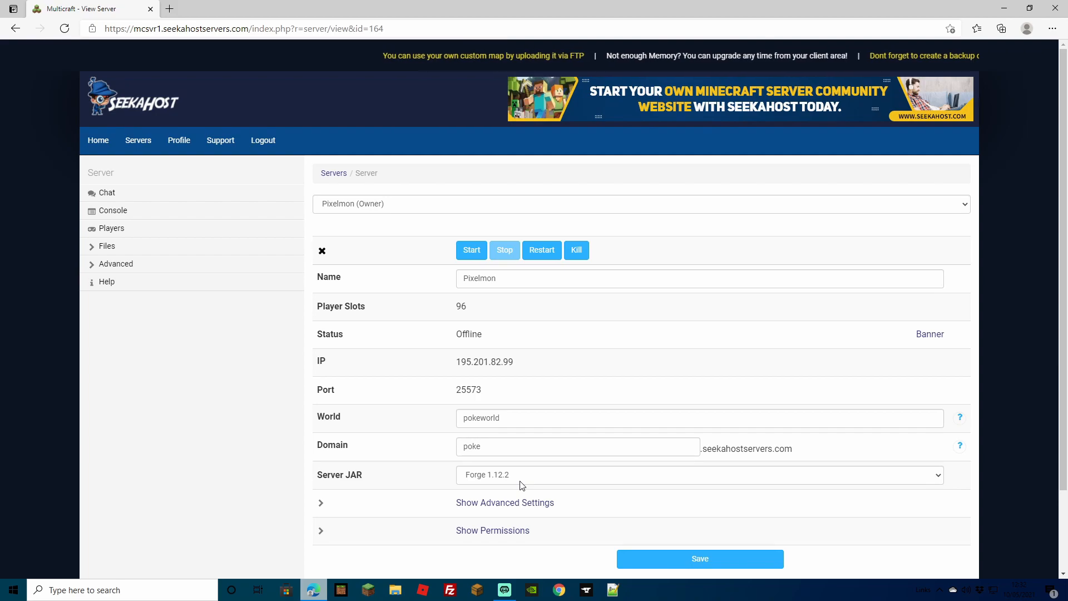
{"action": "left_click", "coordinate": [476, 250]}
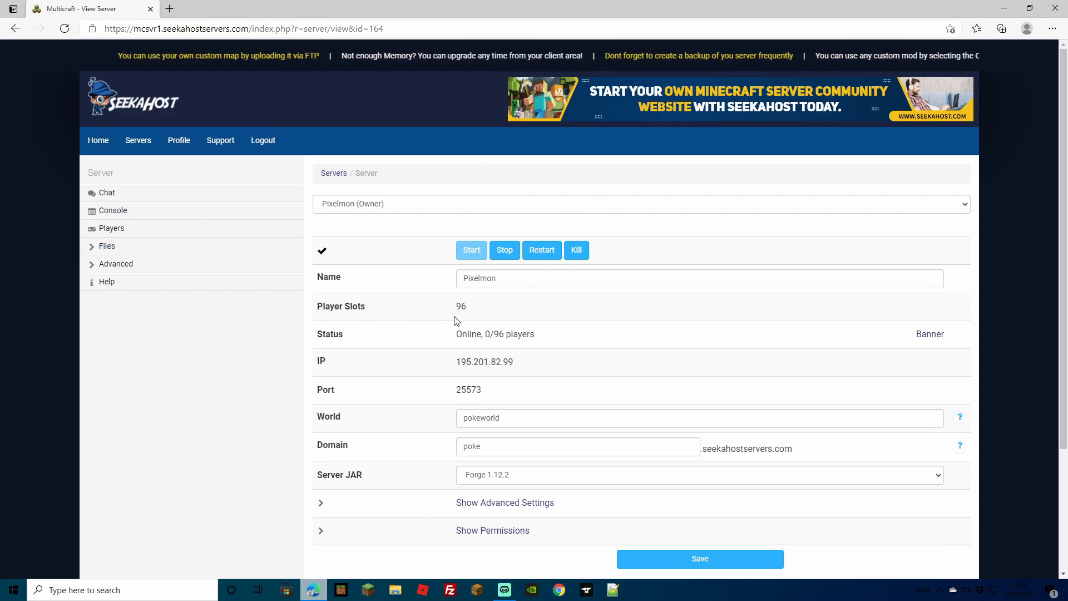
{"action": "left_click", "coordinate": [505, 249]}
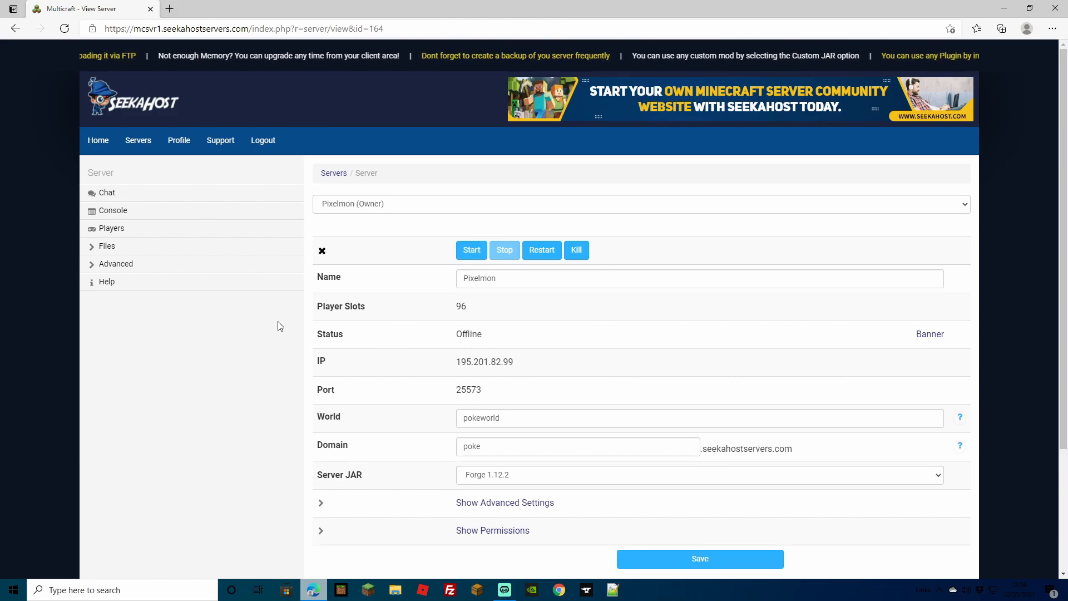
In the server.properties settings, disable the Nether, set difficulty to Normal, enable forced game mode, adjust the level type and save.
{"action": "left_click", "coordinate": [126, 247]}
{"action": "left_click", "coordinate": [126, 263]}
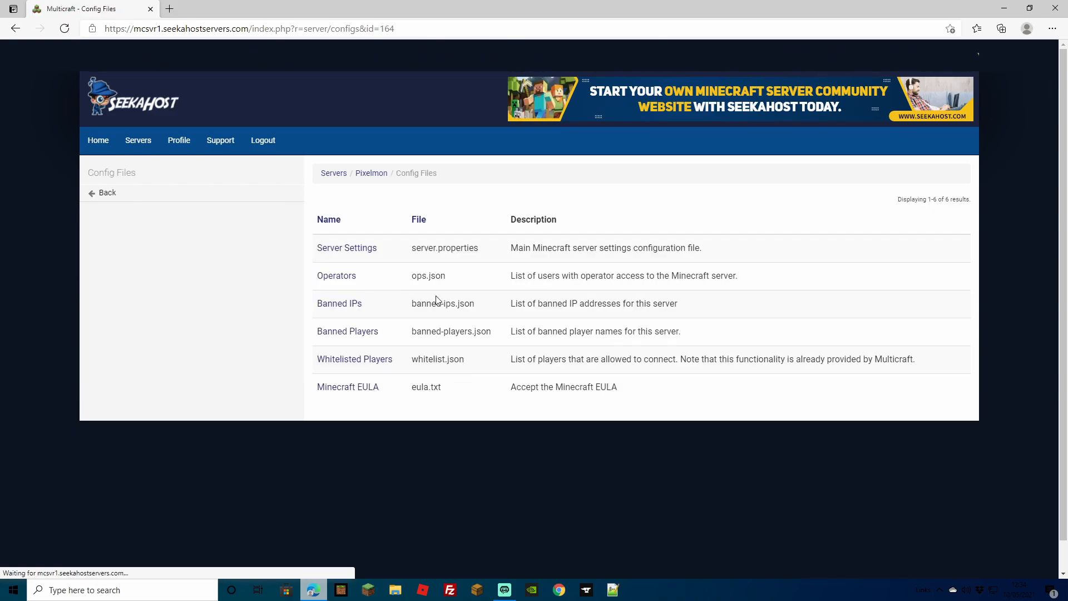
{"action": "left_click", "coordinate": [346, 250]}
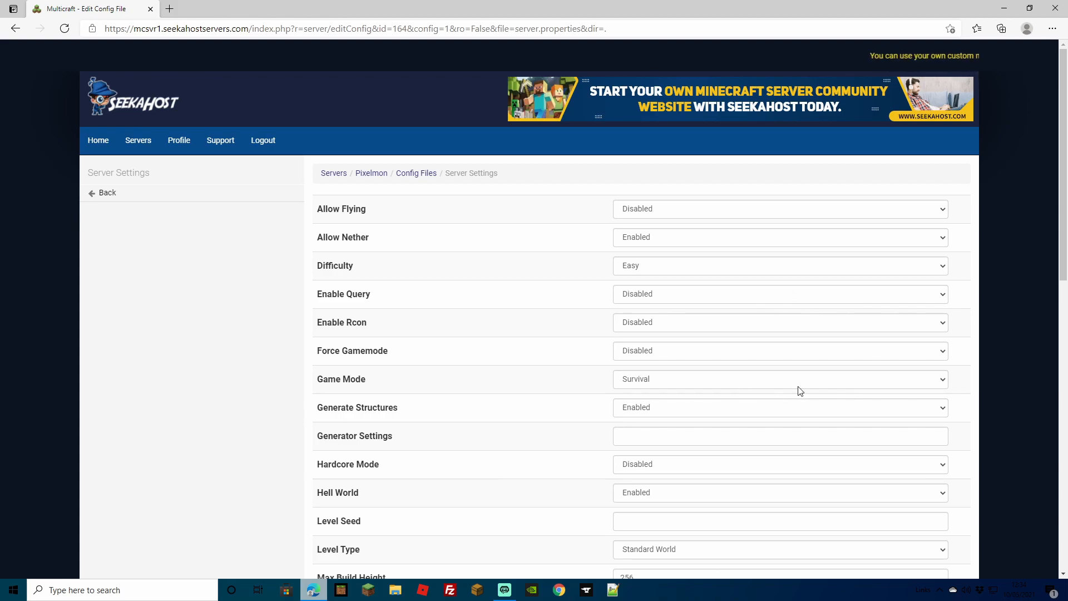
{"action": "scroll", "coordinate": [769, 348], "scroll_direction": "down", "scroll_amount": 5}
{"action": "scroll", "coordinate": [767, 386], "scroll_direction": "up", "scroll_amount": 5}
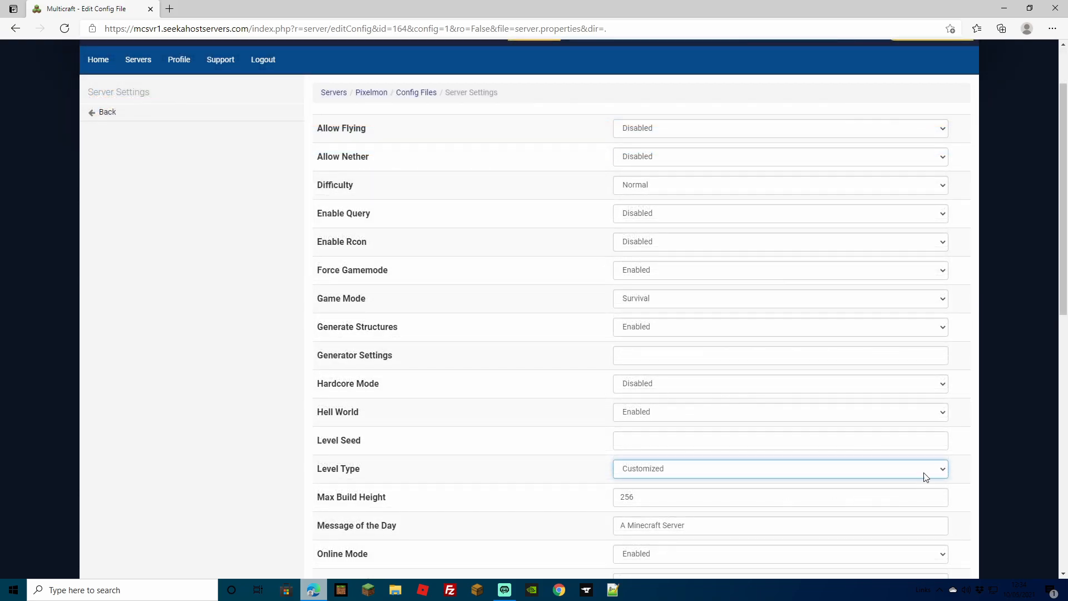
{"action": "left_click", "coordinate": [934, 471]}
{"action": "left_click", "coordinate": [715, 441]}
{"action": "scroll", "coordinate": [644, 447], "scroll_direction": "down", "scroll_amount": 10}
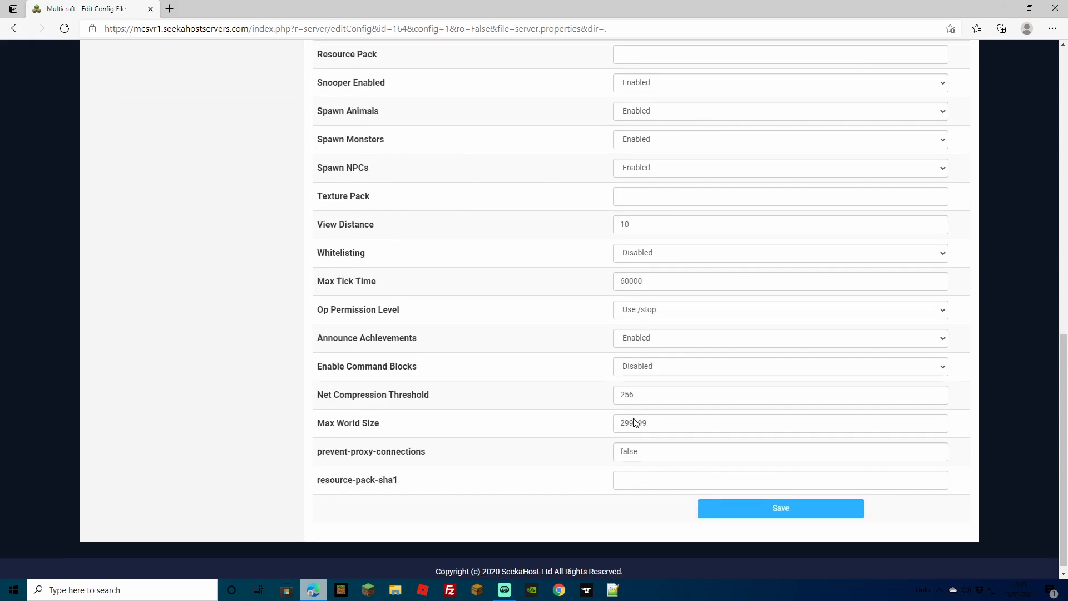
{"action": "left_click", "coordinate": [775, 504]}
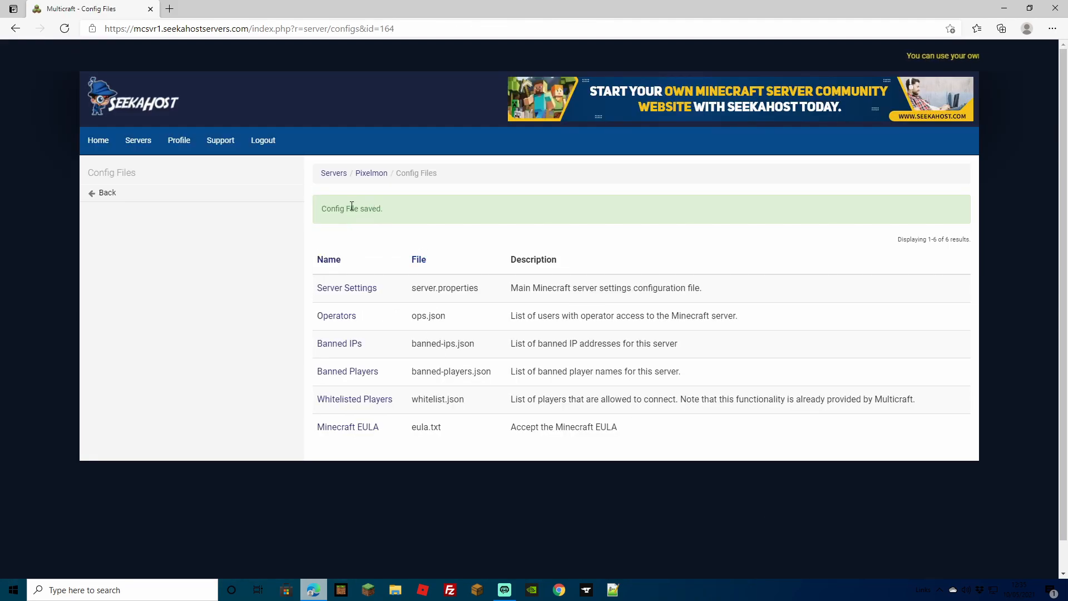
Open the Pixelmon server's mods directory in the web FTP client, check the upload restrictions and leave the upload page.
{"action": "left_click", "coordinate": [371, 174]}
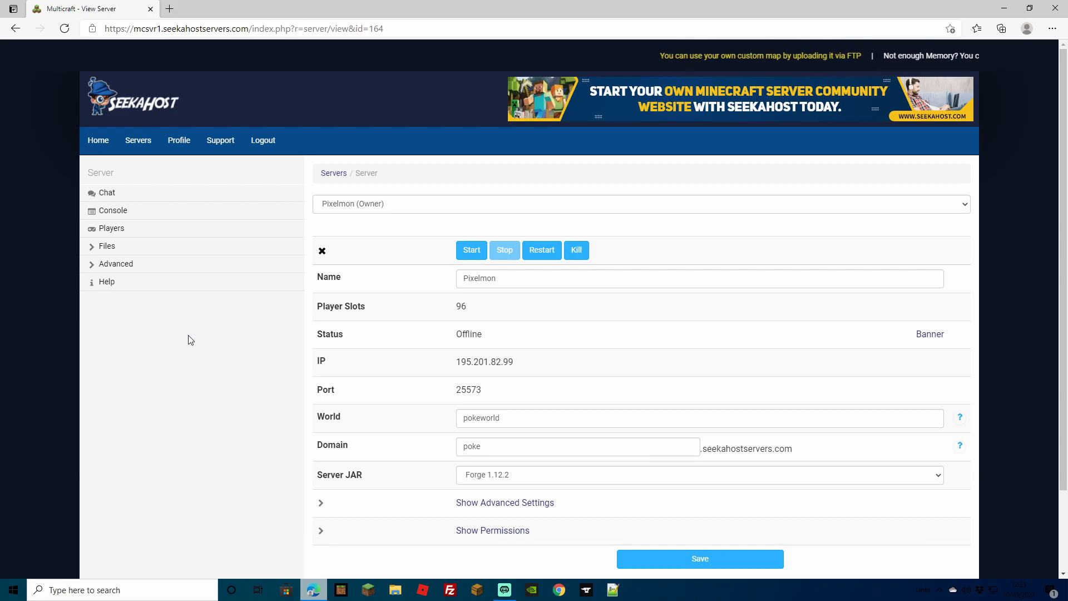
{"action": "left_click", "coordinate": [107, 246]}
{"action": "left_click", "coordinate": [115, 264]}
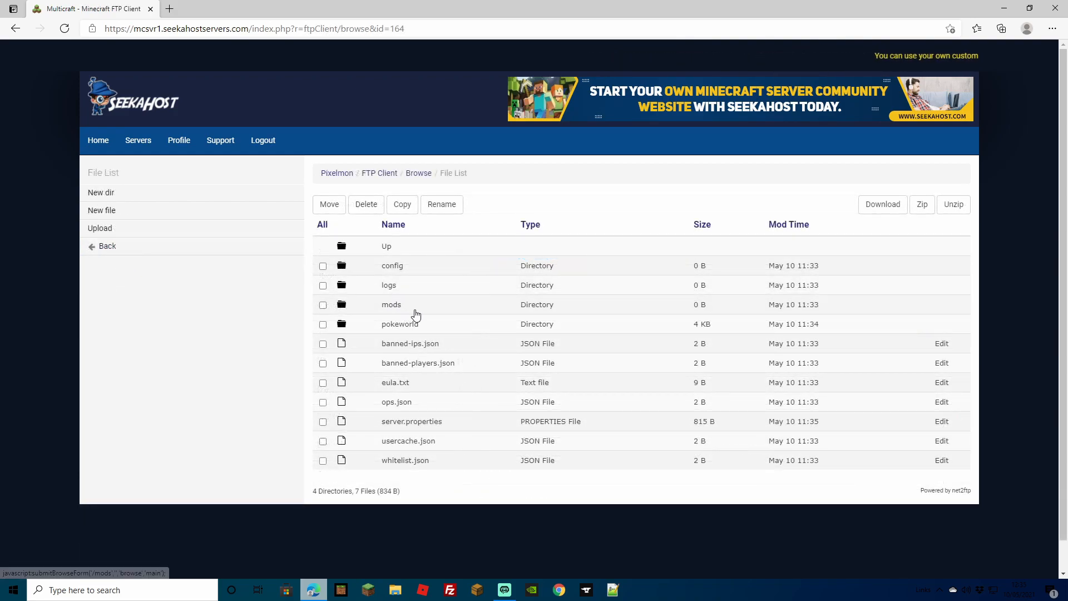
{"action": "left_click", "coordinate": [399, 325]}
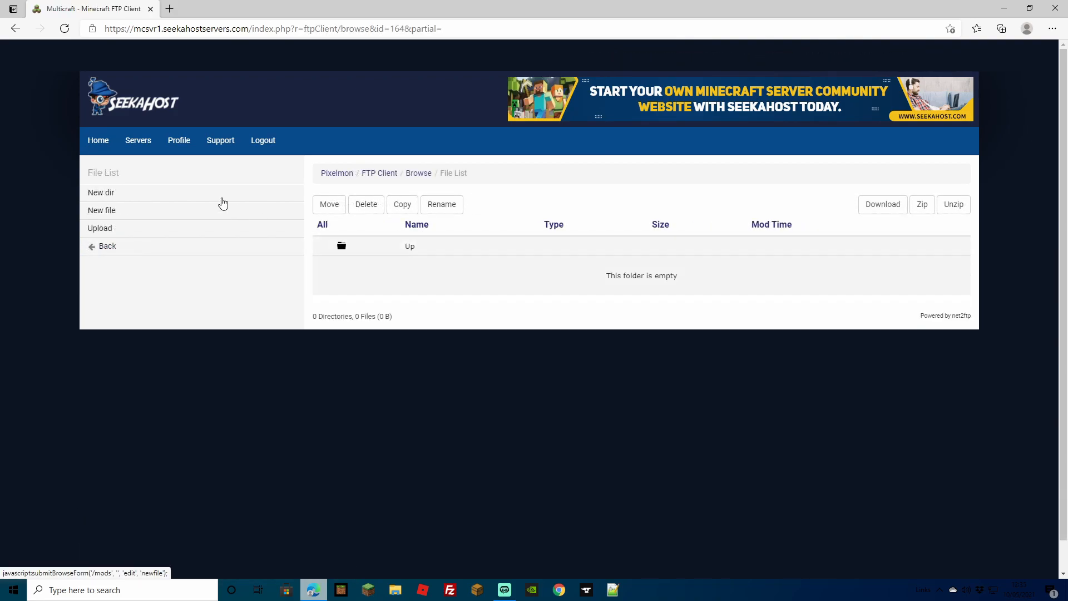
{"action": "left_click", "coordinate": [99, 229]}
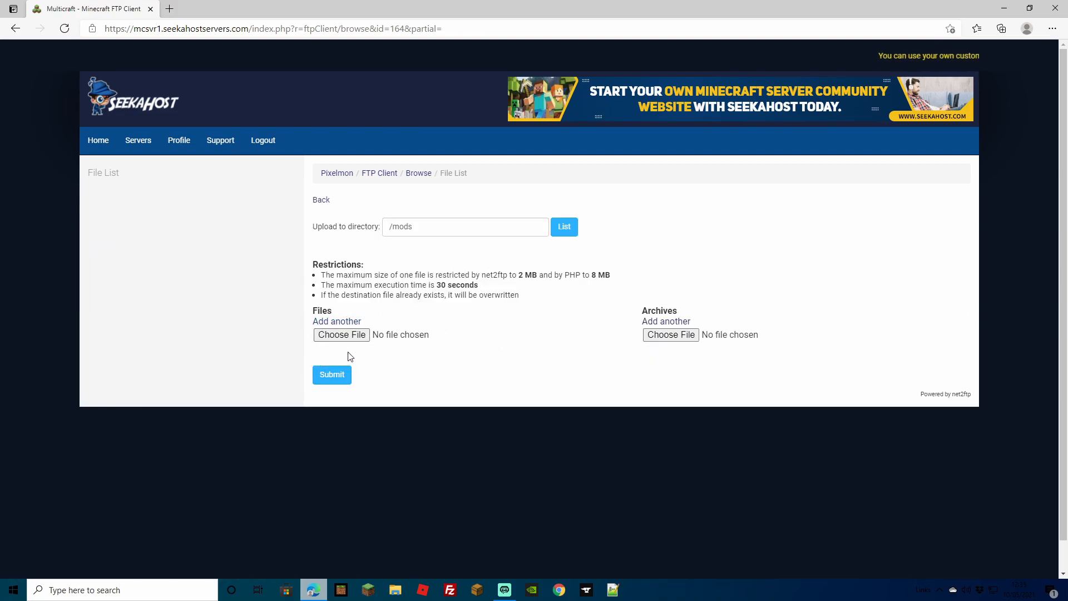
{"action": "left_click", "coordinate": [371, 173]}
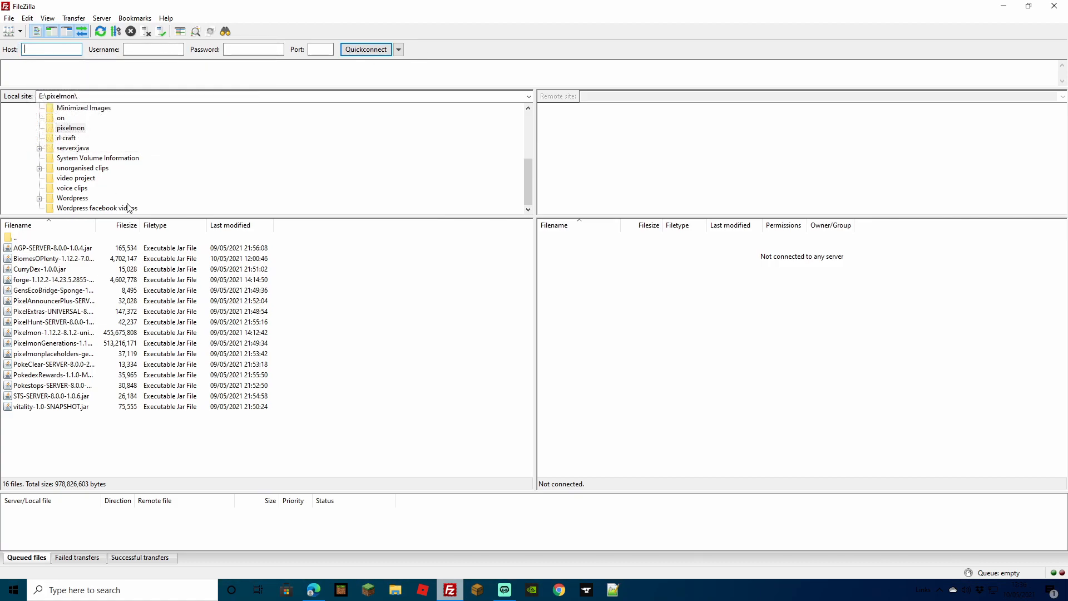
Switch to FileZilla and connect to the Pixelmon server using the saved quickconnect history entry.
{"action": "left_click", "coordinate": [45, 49]}
{"action": "left_click", "coordinate": [399, 49]}
{"action": "left_click", "coordinate": [434, 72]}
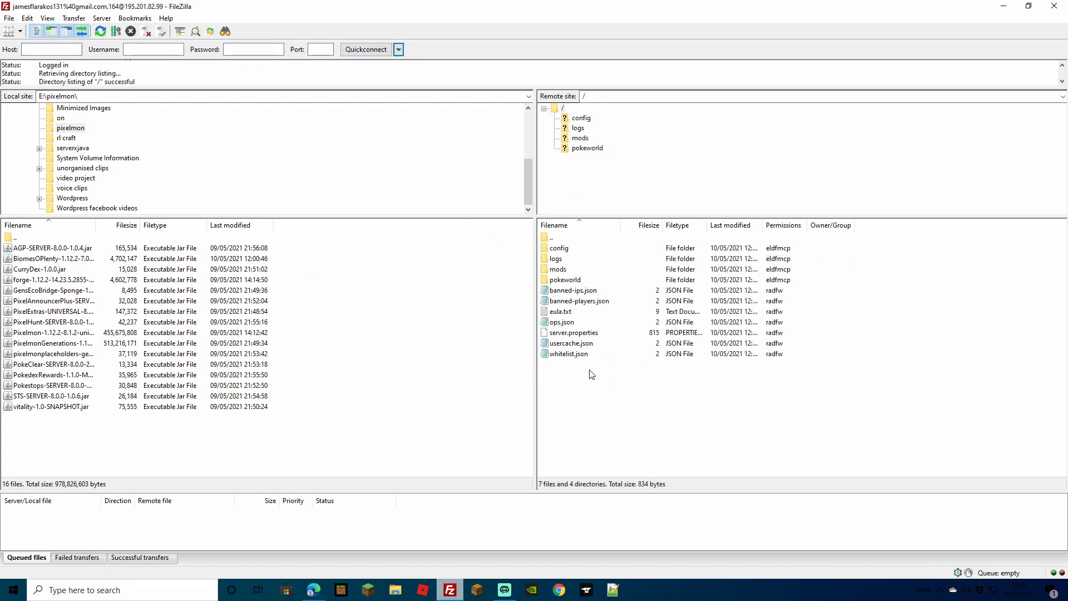
Open the remote mods directory and browse the local site to the E:\pixelmon folder.
{"action": "double_click", "coordinate": [558, 270]}
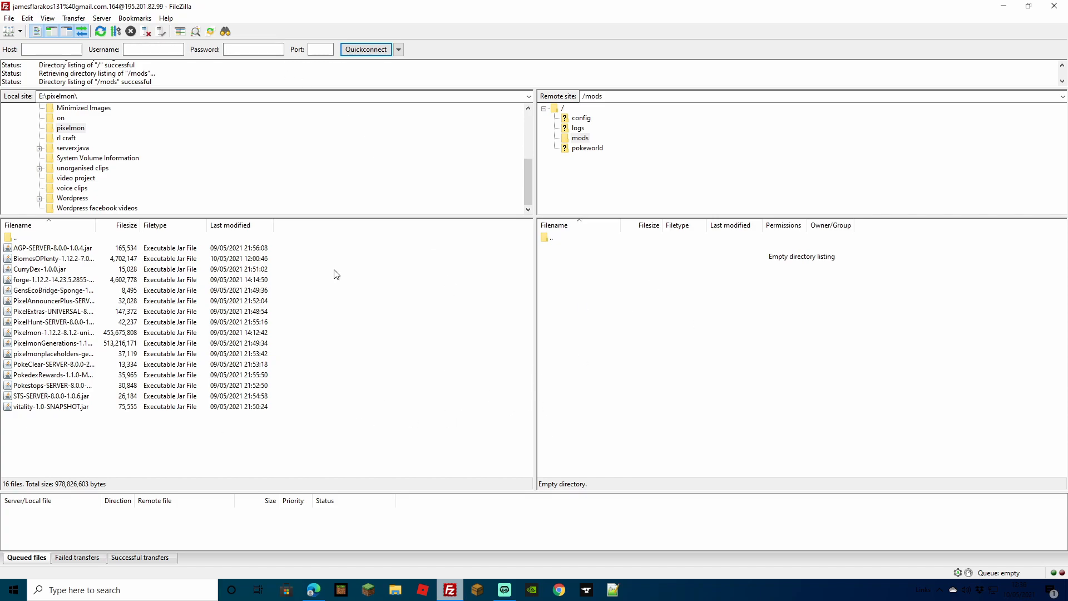
{"action": "double_click", "coordinate": [18, 240]}
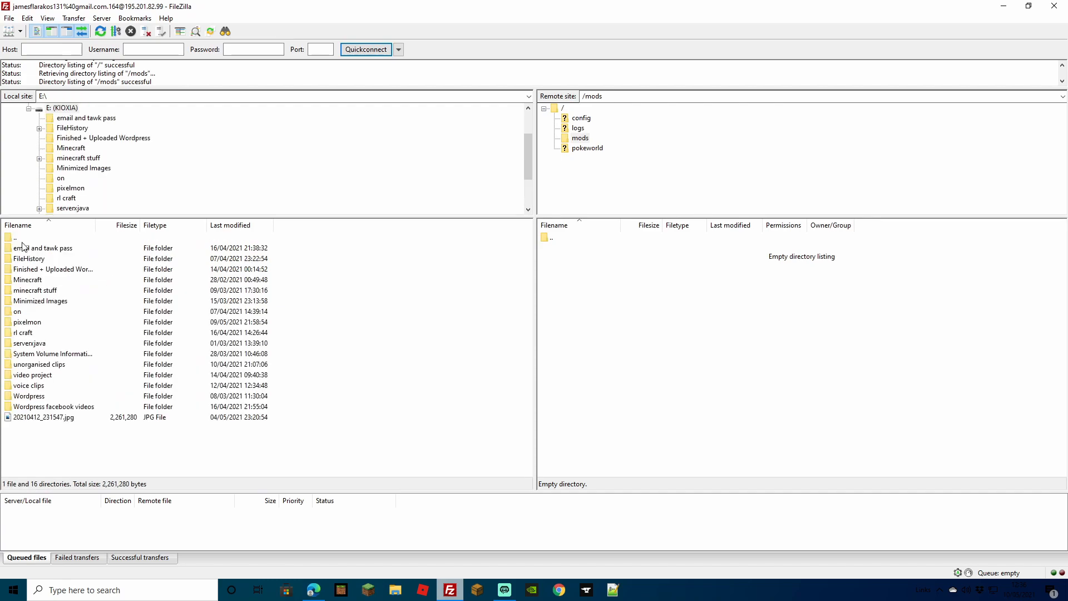
{"action": "double_click", "coordinate": [28, 323]}
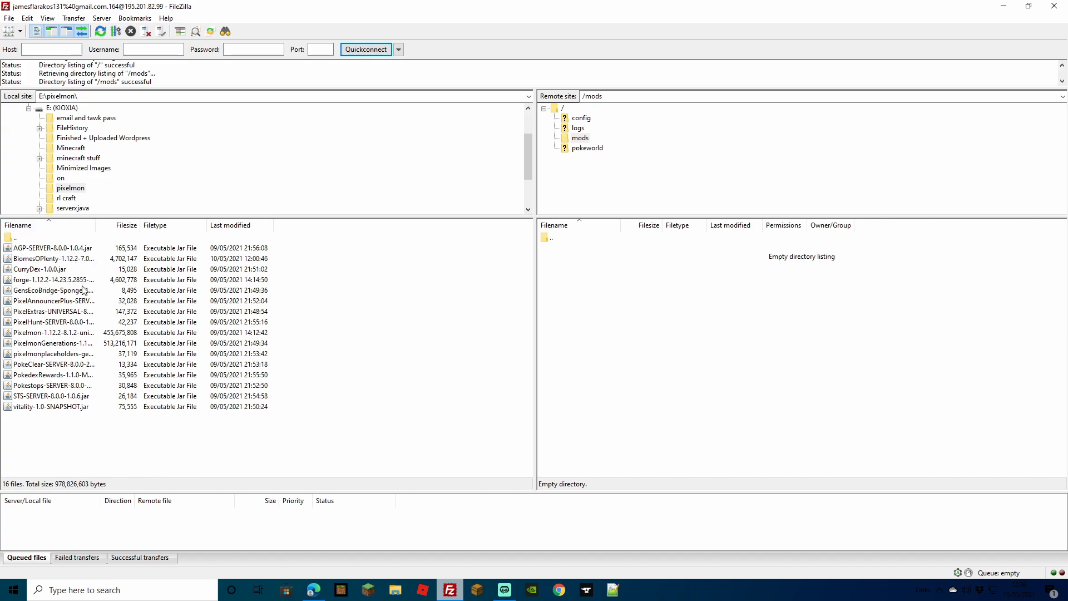
Upload the PixelmonGenerations, AGP, PixelExtras, PixelHunt, PokeClear, Pokestops and vitality jar files to the remote mods directory.
{"action": "left_click", "coordinate": [44, 345]}
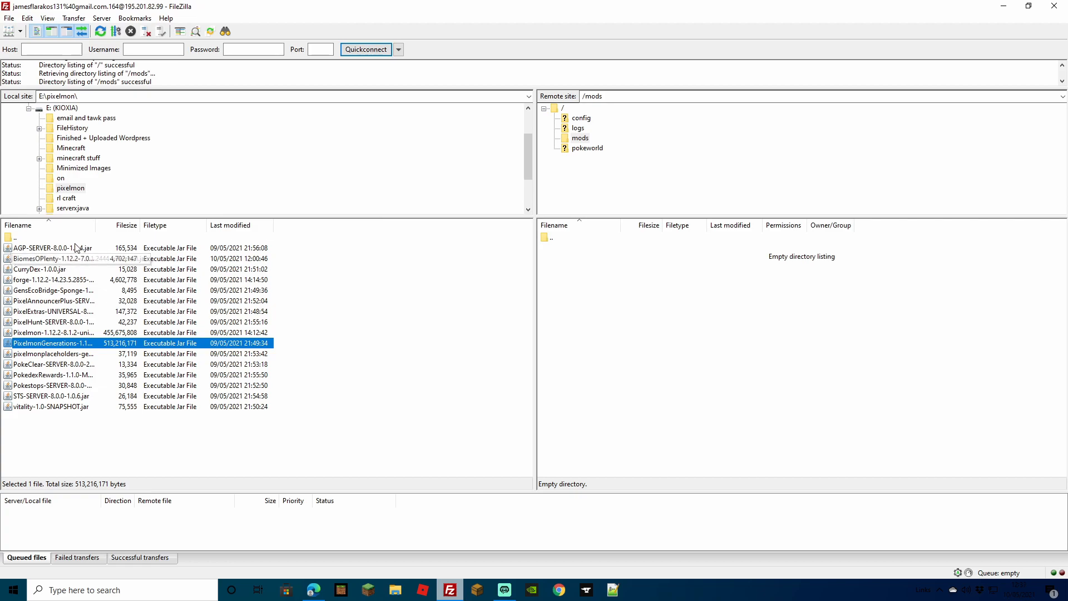
{"action": "left_click", "coordinate": [40, 248], "text": "ctrl"}
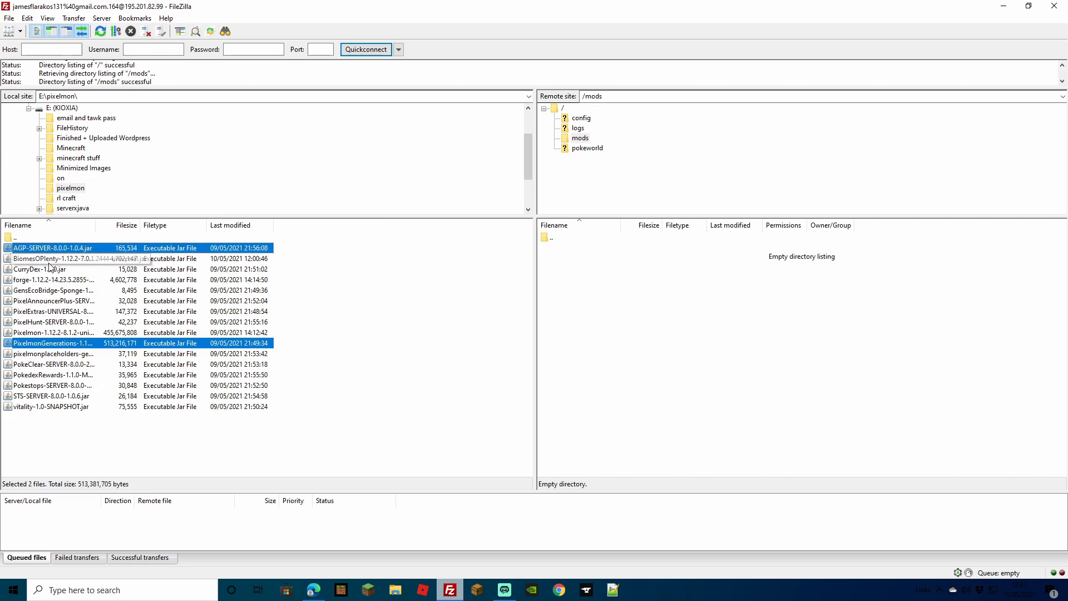
{"action": "left_click", "coordinate": [34, 312], "text": "ctrl"}
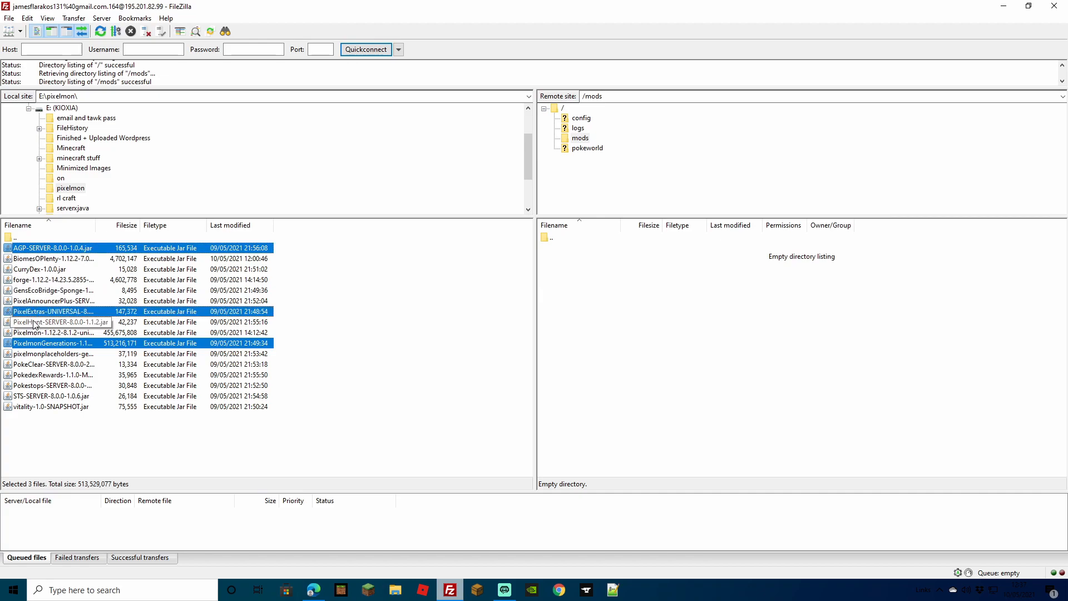
{"action": "left_click", "coordinate": [35, 323], "text": "ctrl"}
{"action": "left_click", "coordinate": [36, 364], "text": "ctrl"}
{"action": "left_click", "coordinate": [34, 386], "text": "ctrl"}
{"action": "left_click", "coordinate": [29, 408], "text": "ctrl"}
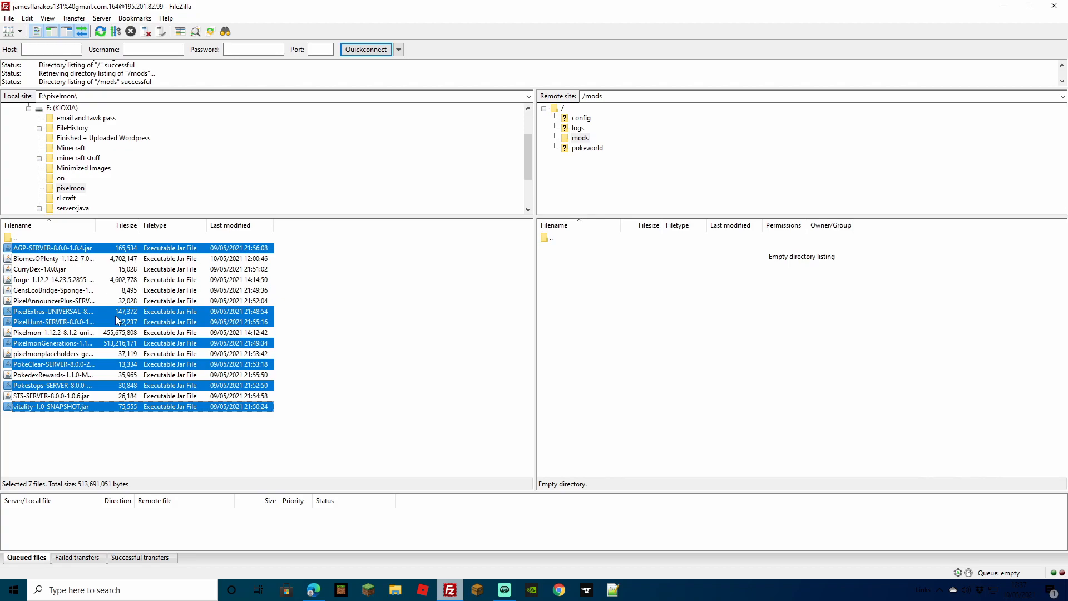
{"action": "left_click_drag", "start_coordinate": [679, 359], "coordinate": [679, 359]}
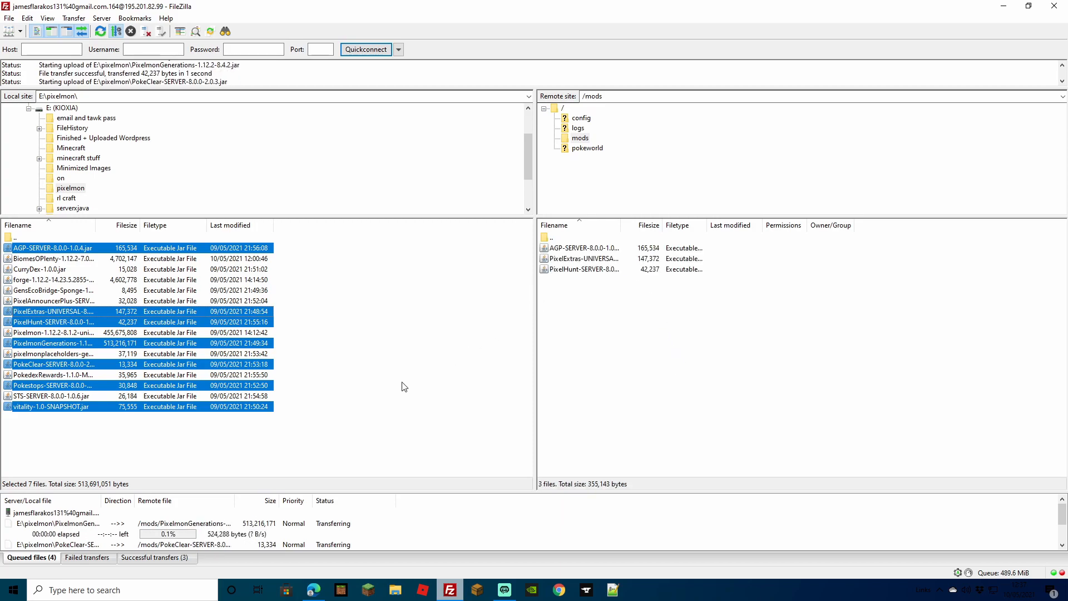
Switch to Multicraft to view the server's mods directory over FTP file access, and close FileZilla once the transfers finish.
{"action": "left_click", "coordinate": [315, 591]}
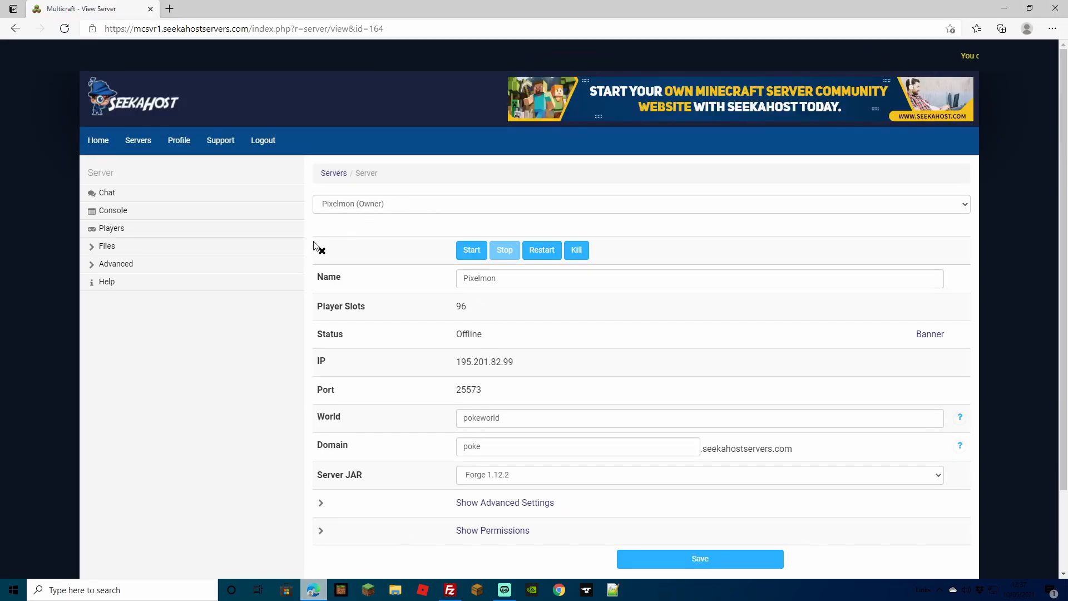
{"action": "left_click", "coordinate": [106, 246]}
{"action": "left_click", "coordinate": [395, 305]}
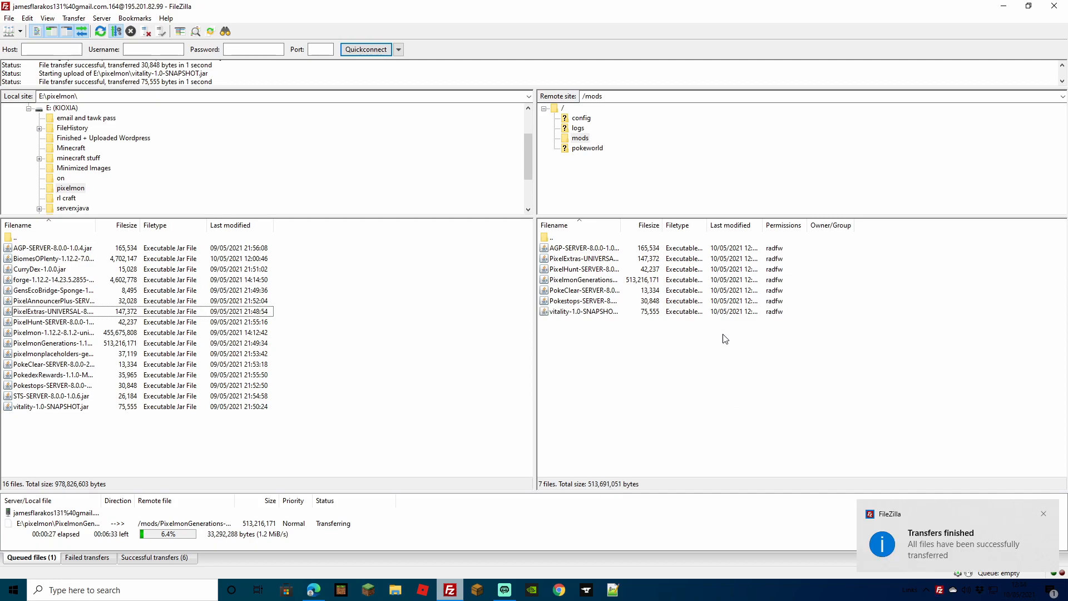
{"action": "left_click", "coordinate": [633, 400]}
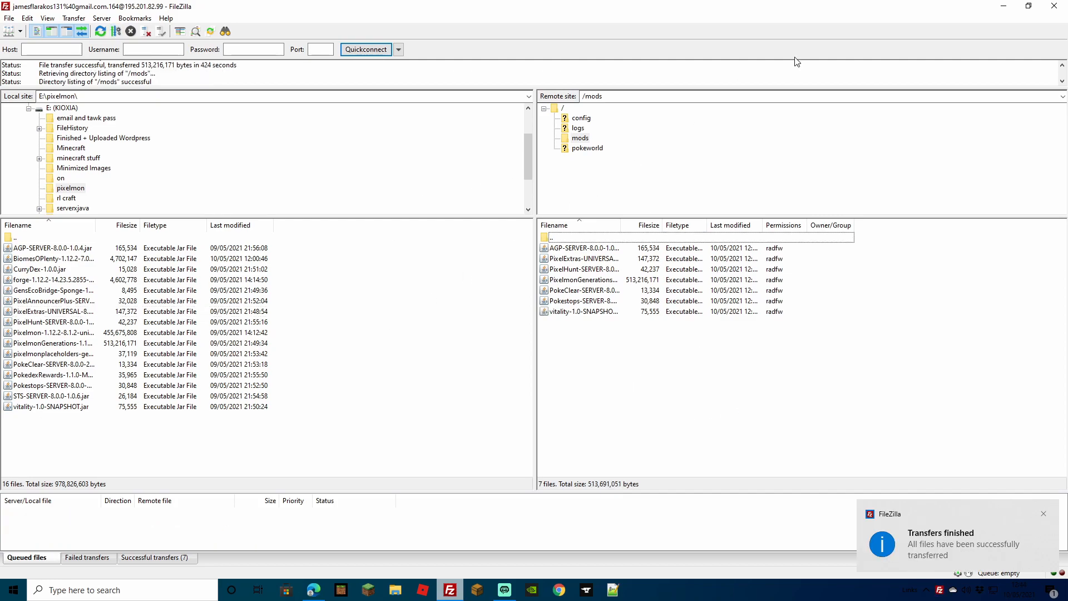
{"action": "left_click", "coordinate": [1057, 9]}
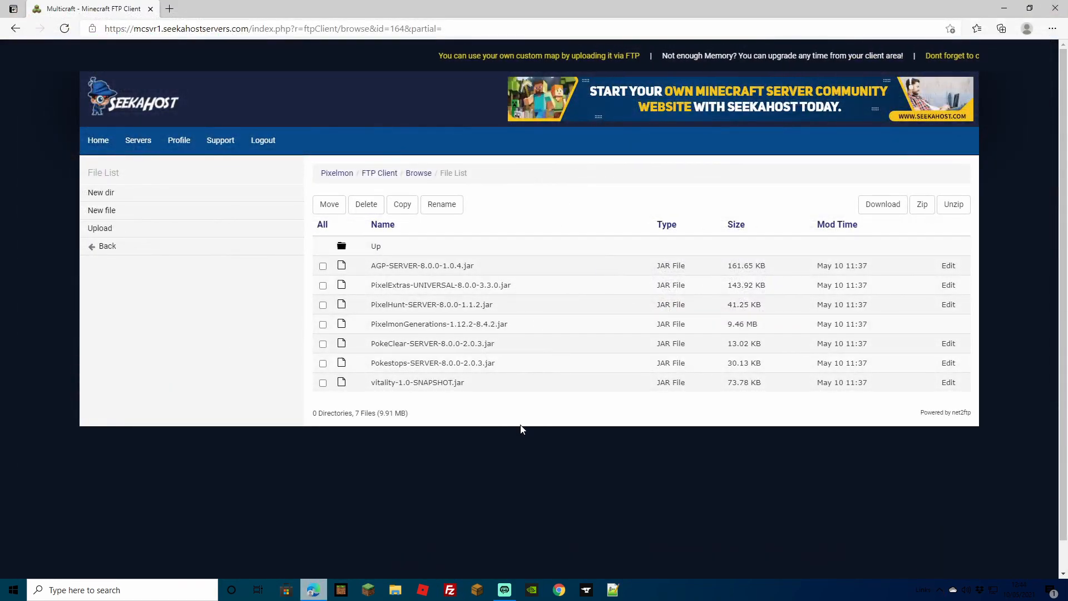
Delete the pokeworld directory from the Pixelmon server's files in the Multicraft FTP client.
{"action": "left_click", "coordinate": [336, 173]}
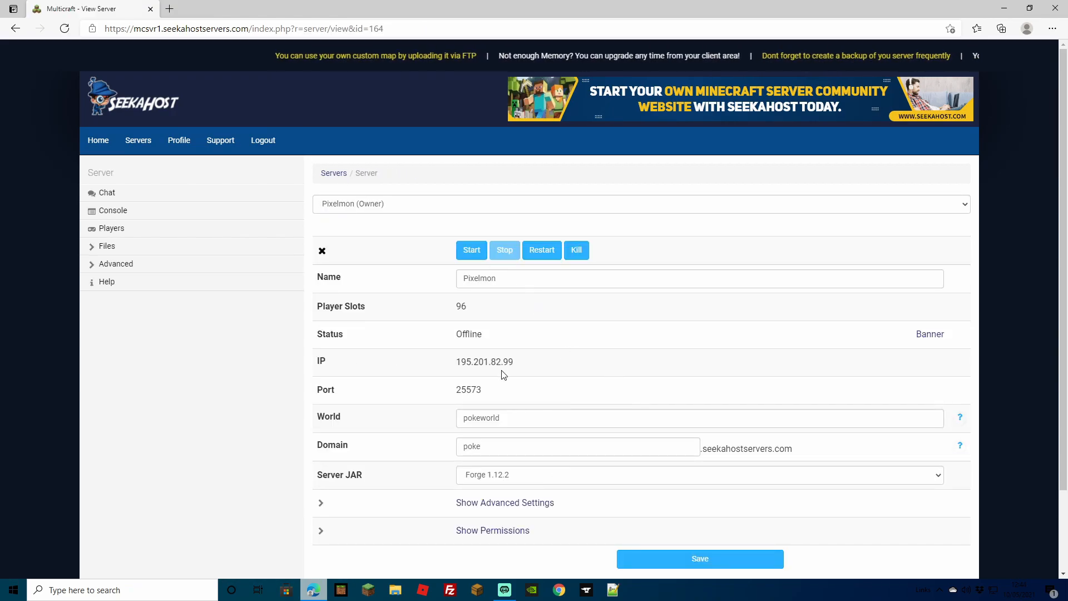
{"action": "left_click", "coordinate": [108, 248]}
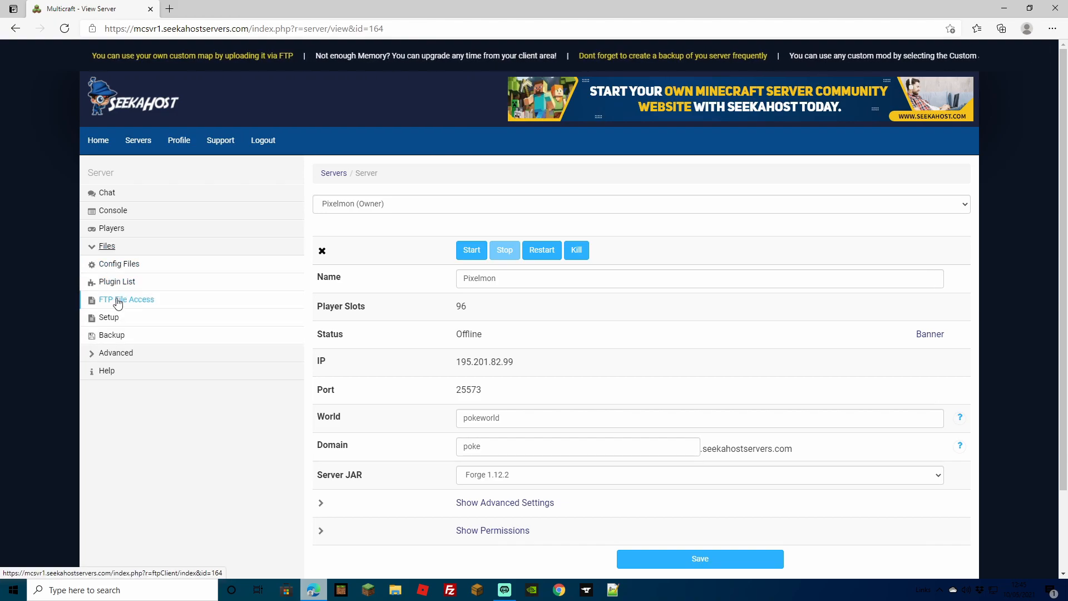
{"action": "left_click", "coordinate": [107, 299]}
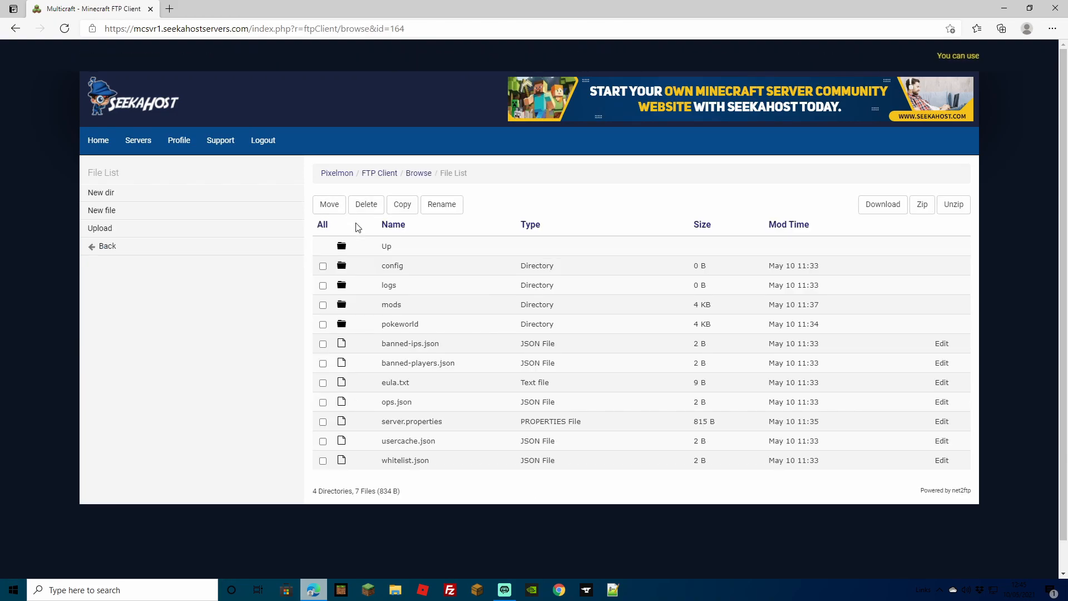
{"action": "left_click", "coordinate": [323, 327]}
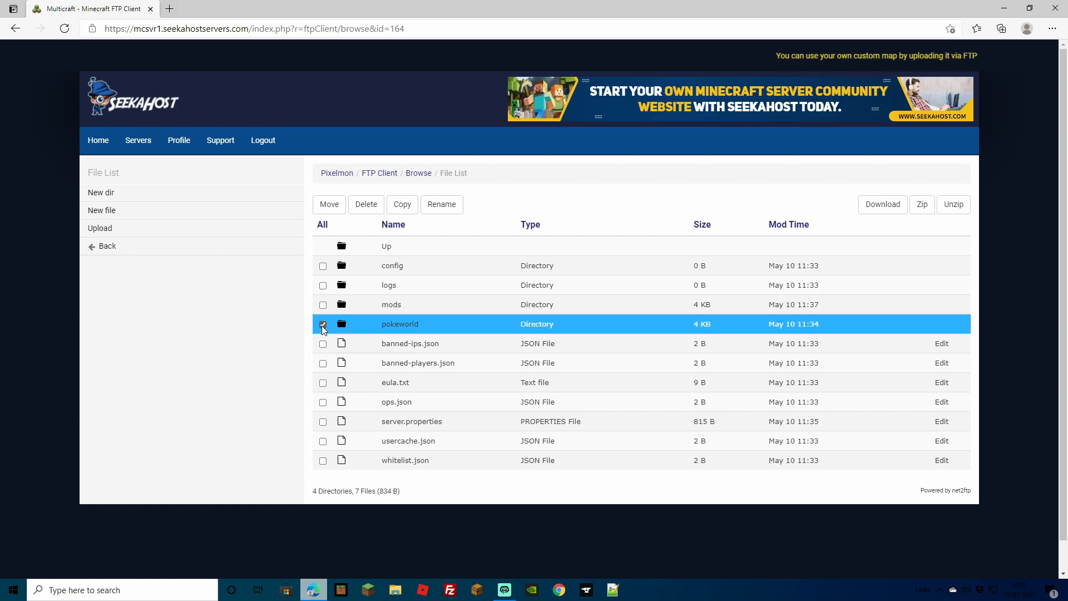
{"action": "left_click", "coordinate": [367, 210]}
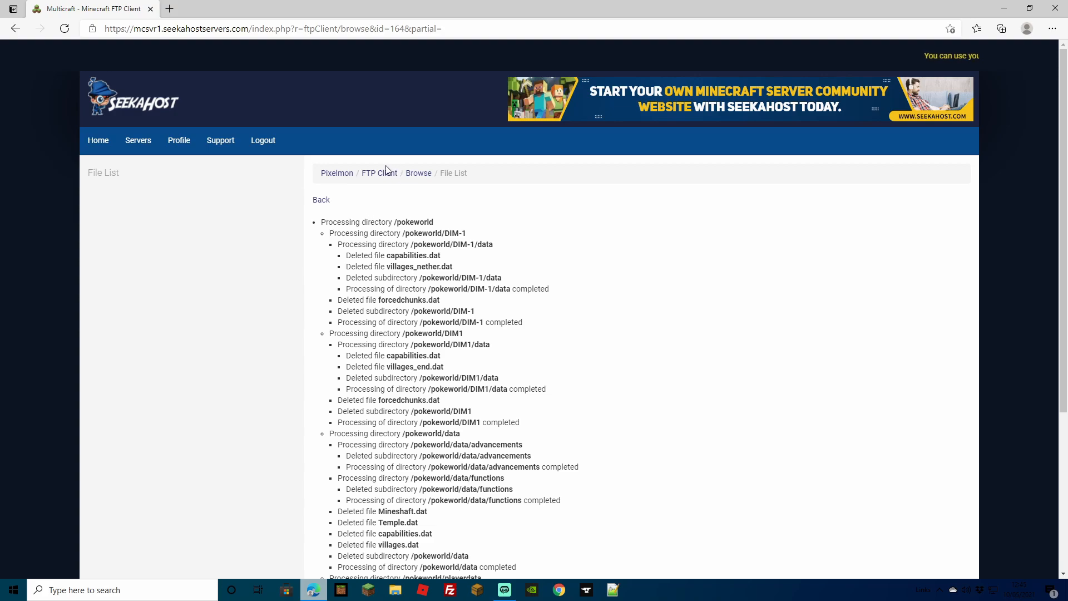
Edit the server.properties file through FTP file access, set level-type to BIOMESOP and save the file.
{"action": "left_click", "coordinate": [337, 174]}
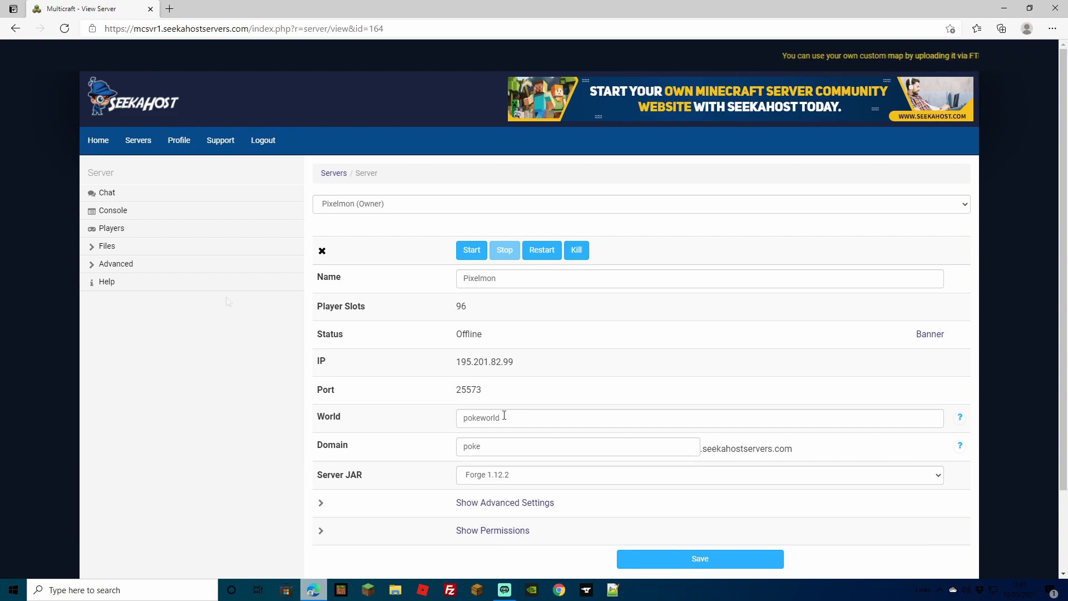
{"action": "left_click", "coordinate": [108, 246]}
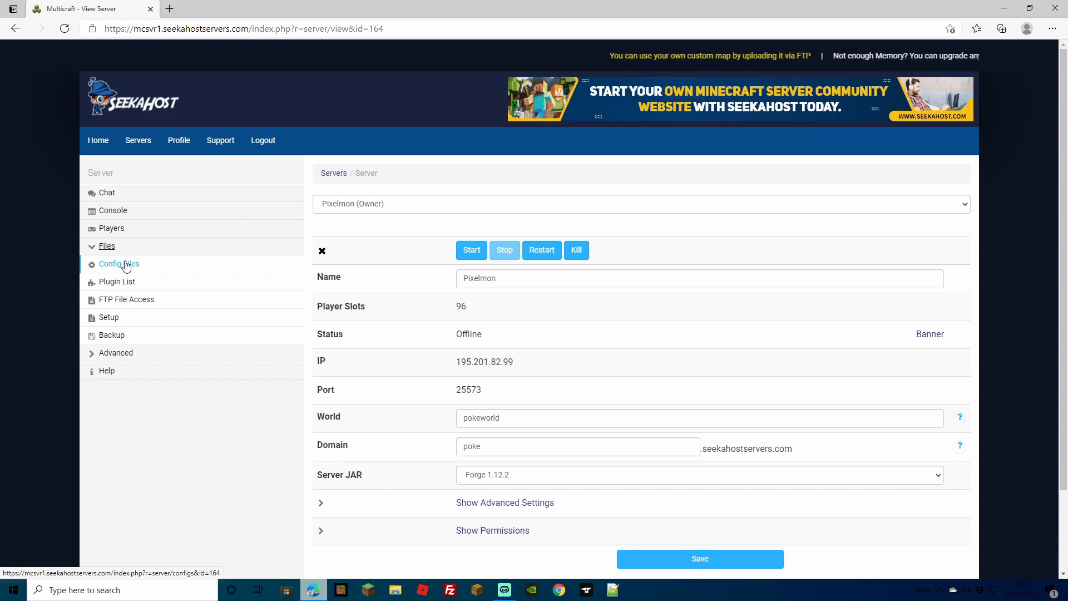
{"action": "left_click", "coordinate": [134, 301]}
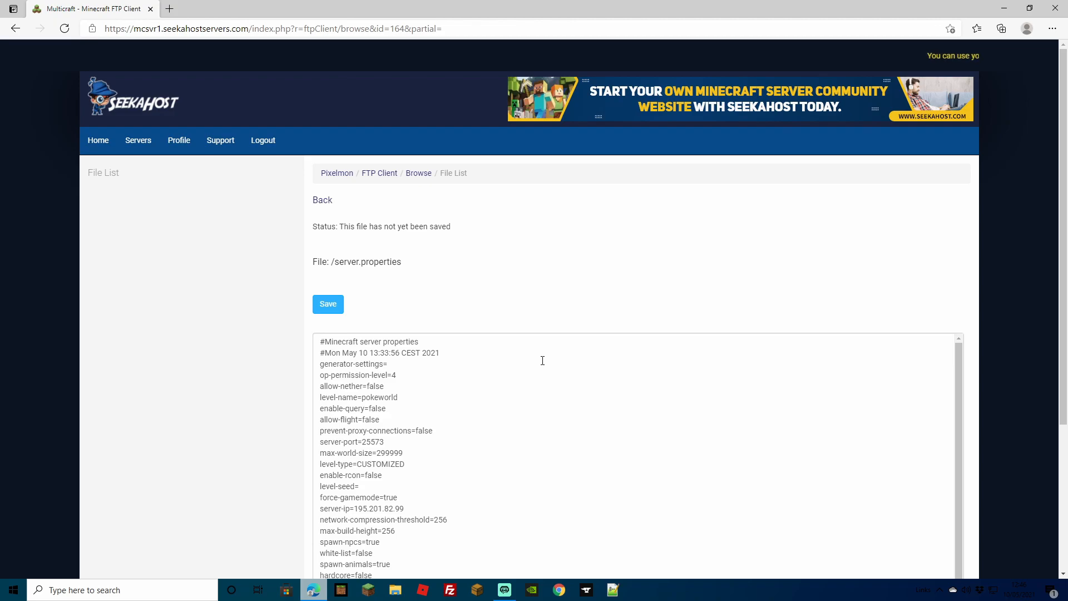
{"action": "scroll", "coordinate": [541, 363], "scroll_direction": "down", "scroll_amount": 2}
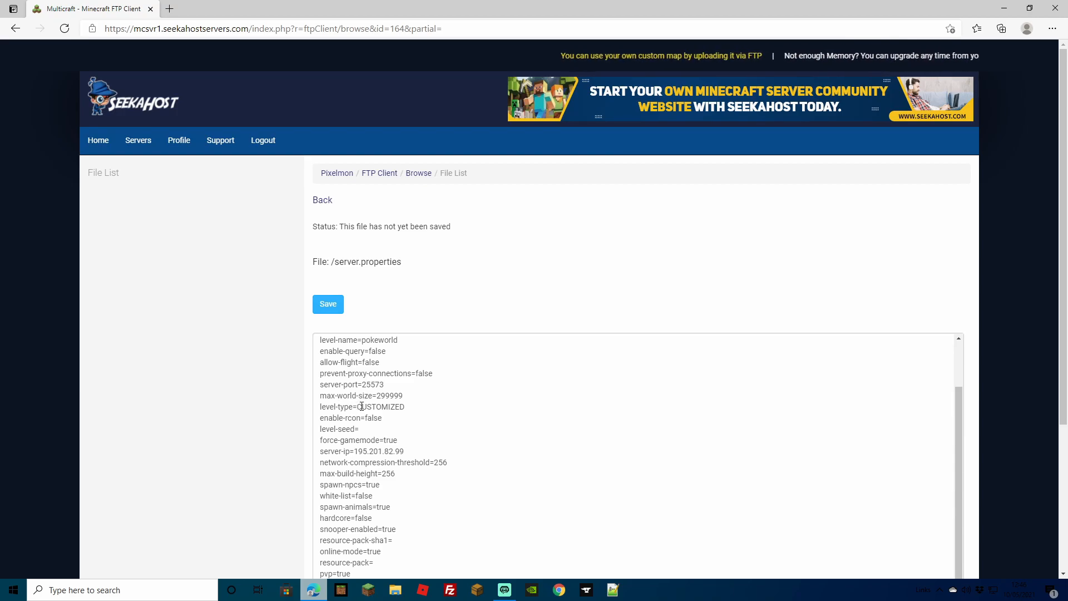
{"action": "left_click_drag", "start_coordinate": [359, 407], "coordinate": [406, 408]}
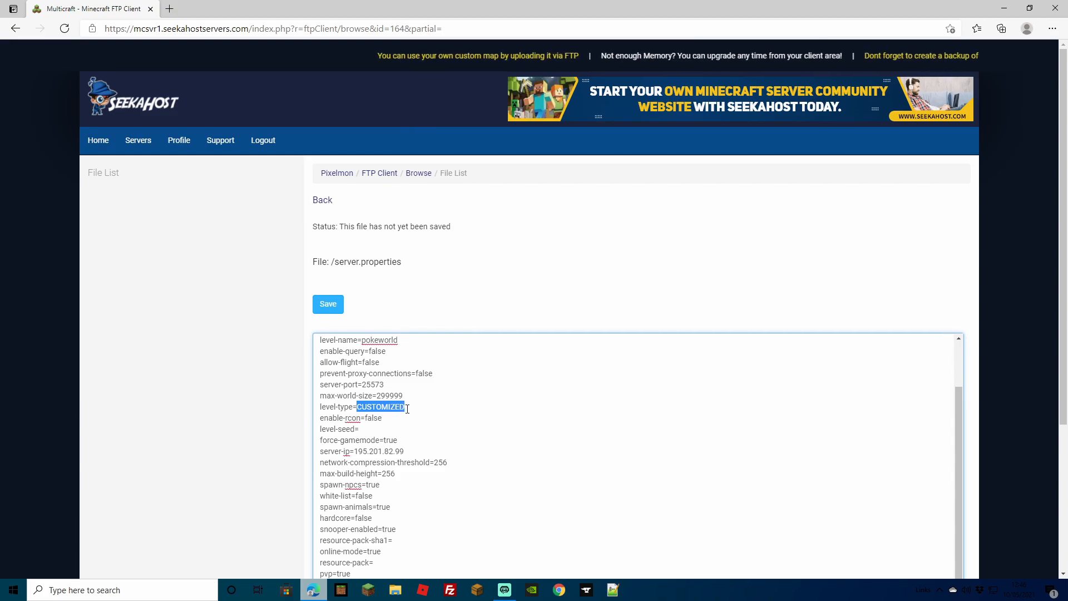
{"action": "type", "text": "BIOMESOP"}
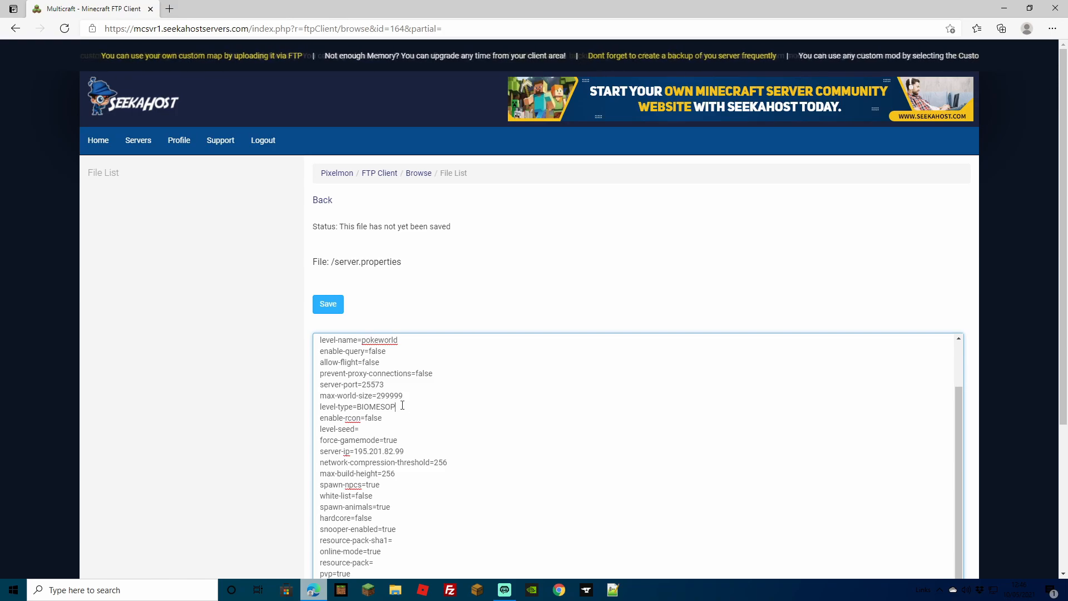
{"action": "left_click", "coordinate": [330, 307]}
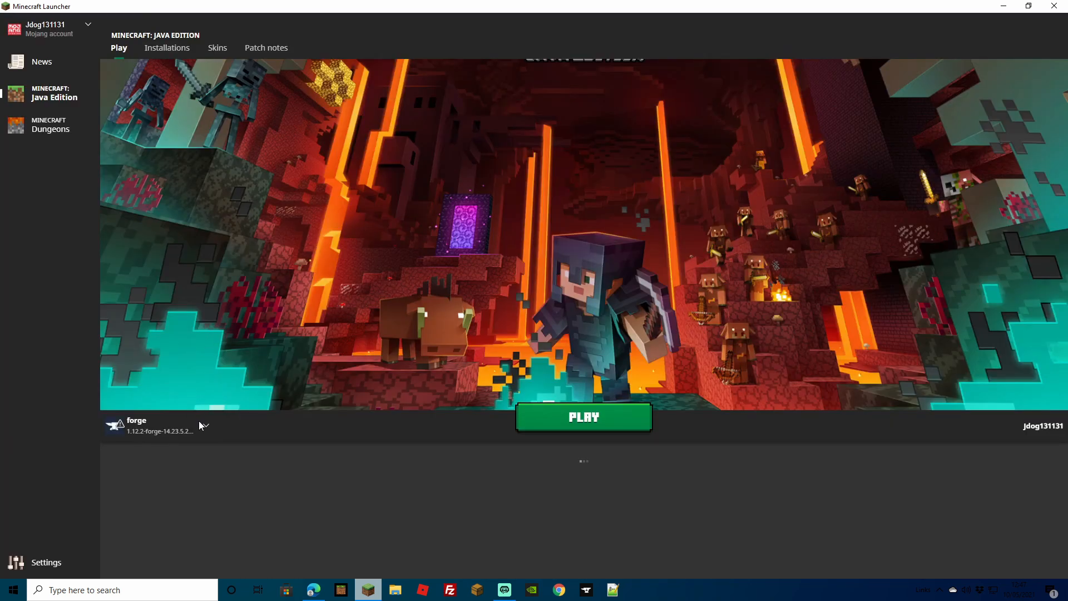
In the Minecraft Launcher, start the forge 1.12.2 installation and join the Pixelmon server from the multiplayer list.
{"action": "left_click", "coordinate": [532, 426]}
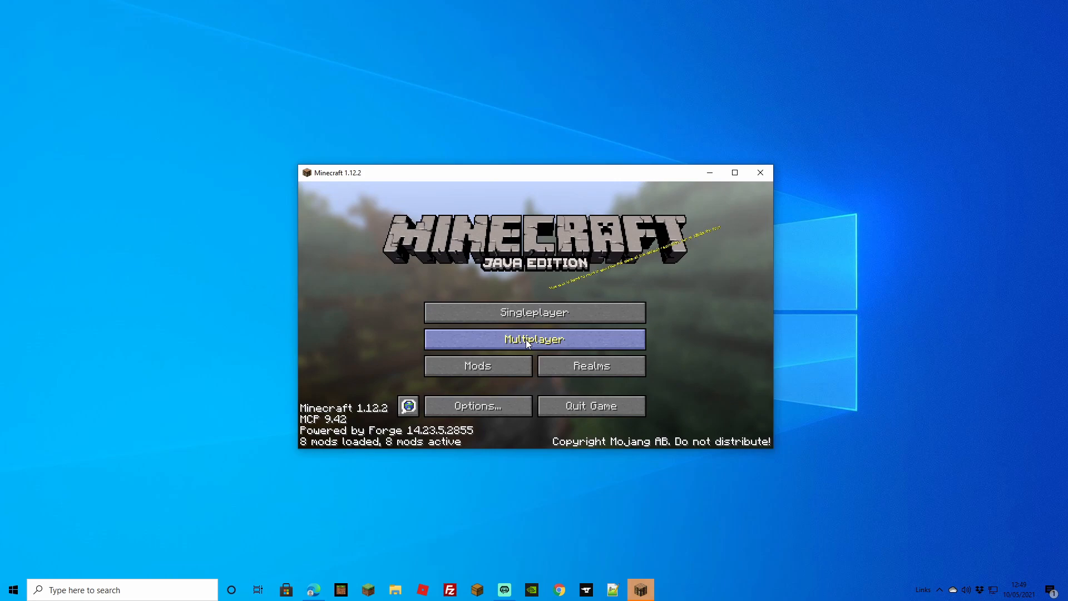
{"action": "left_click", "coordinate": [526, 339]}
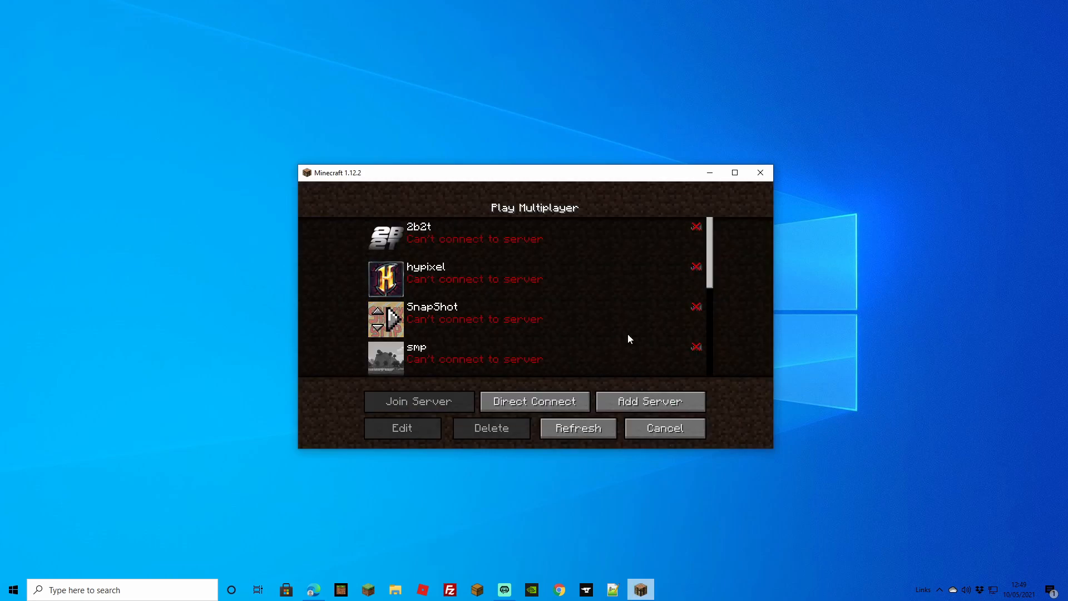
{"action": "left_click", "coordinate": [637, 408]}
{"action": "left_click", "coordinate": [535, 411]}
{"action": "scroll", "coordinate": [400, 290], "scroll_direction": "down", "scroll_amount": 5}
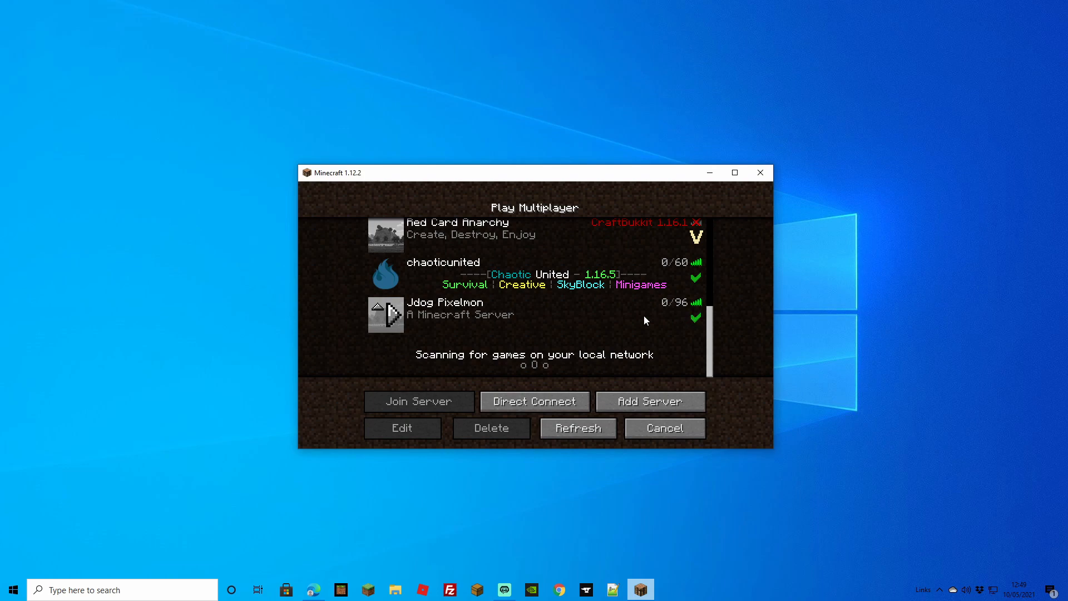
{"action": "left_click", "coordinate": [612, 317]}
{"action": "left_click", "coordinate": [418, 402]}
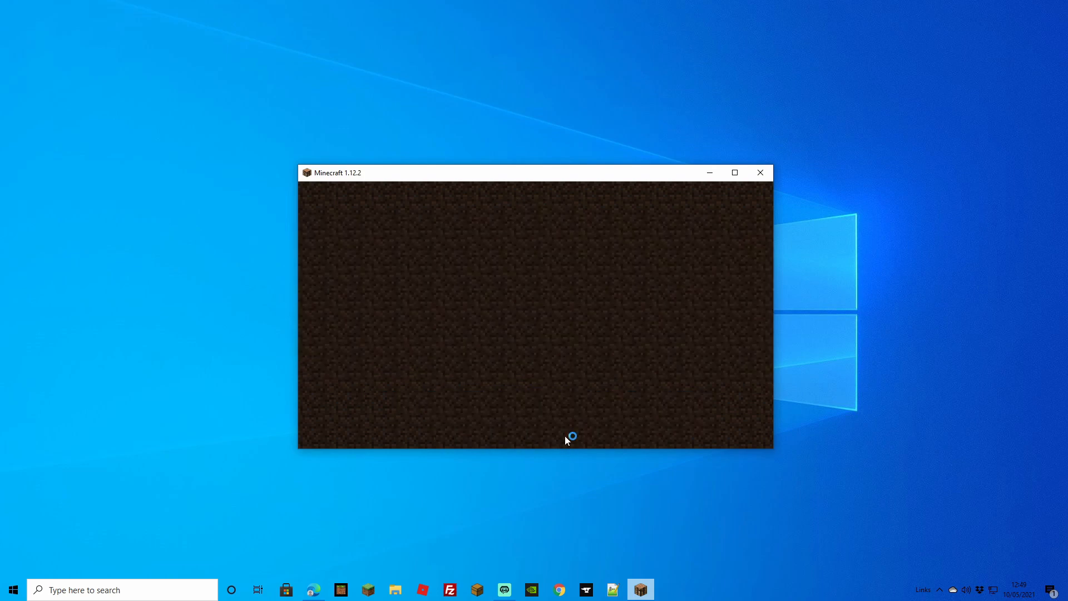